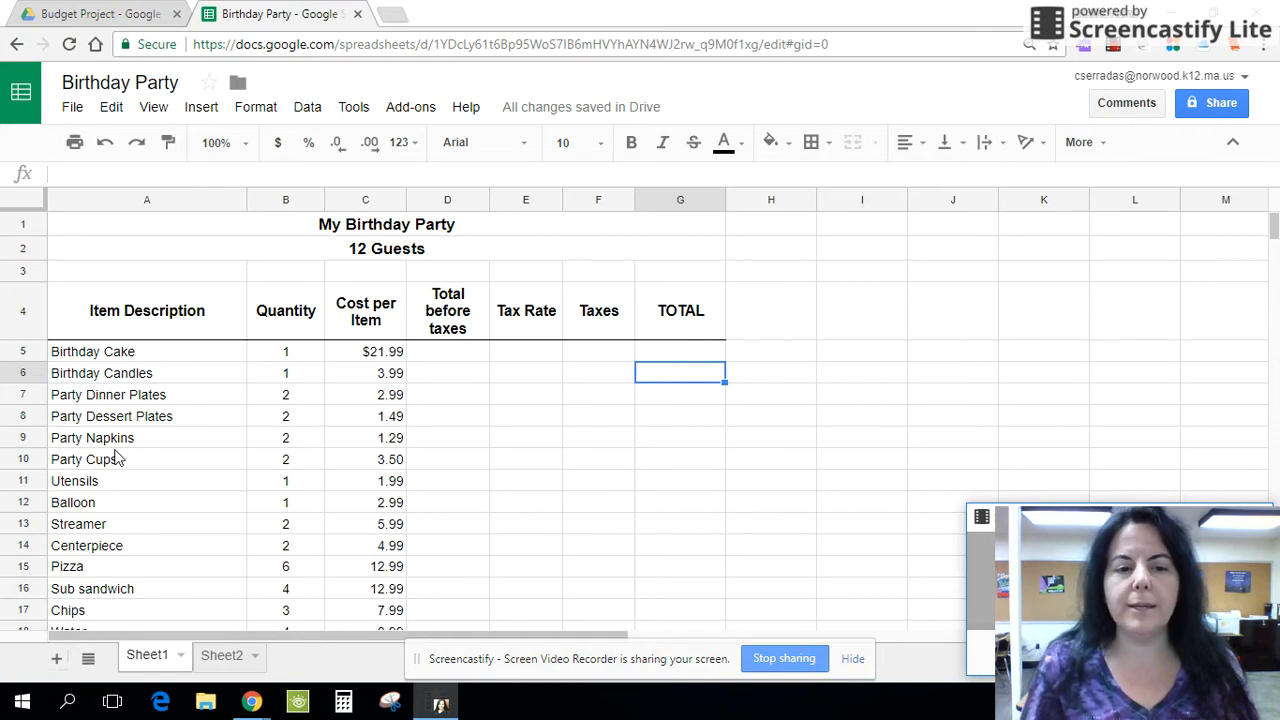
Examine the Quantity and Cost per Item entries for the first items of the party list.
{"action": "left_click", "coordinate": [297, 355]}
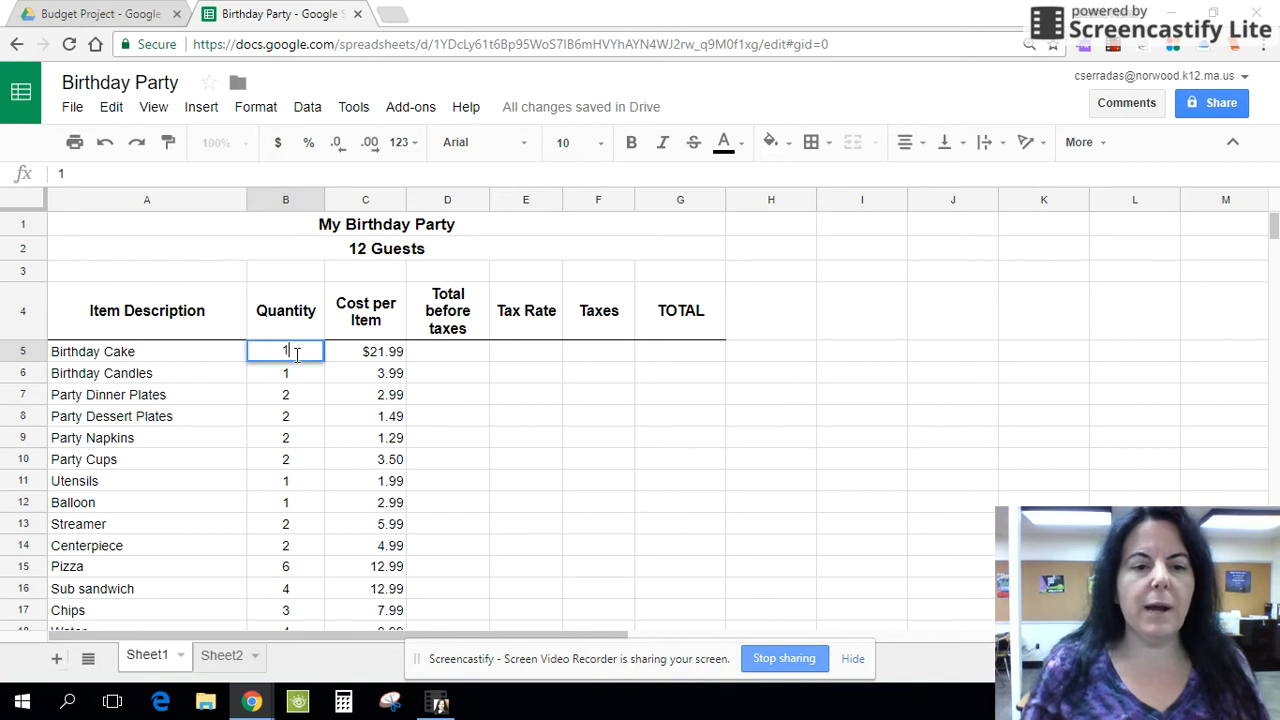
{"action": "key", "text": "Down"}
{"action": "key", "text": "Down"}
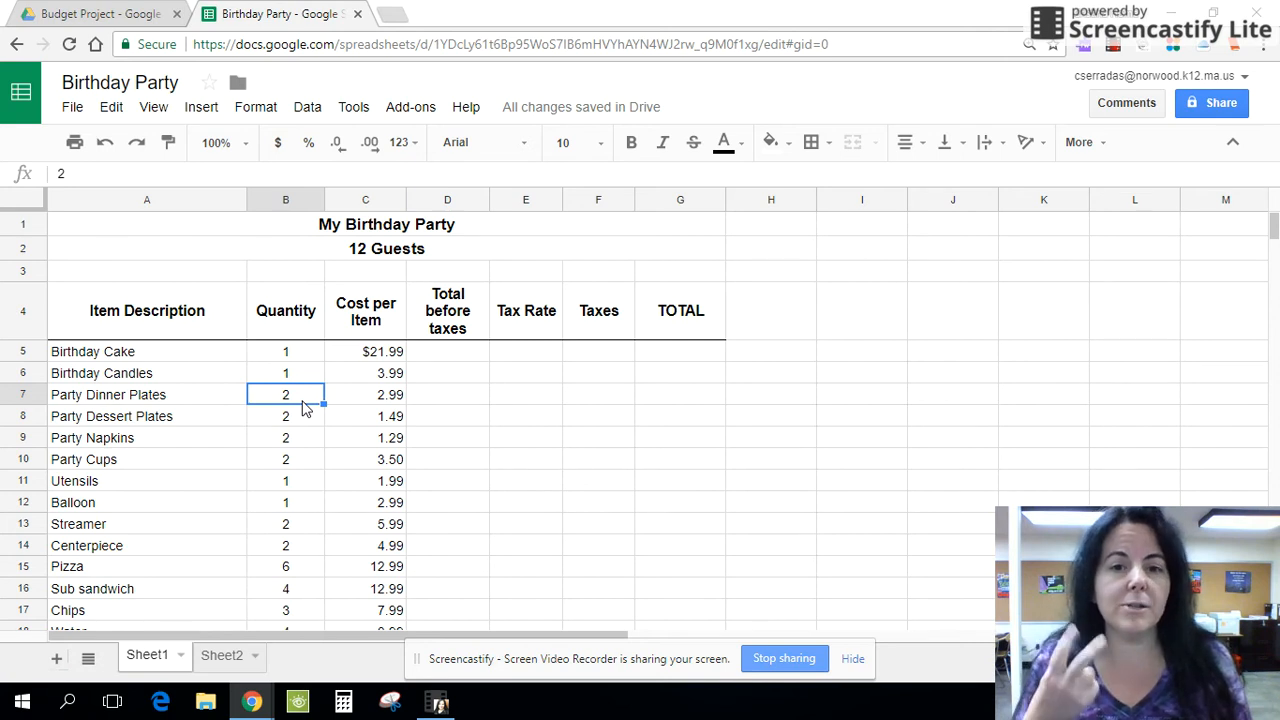
{"action": "key", "text": "Up"}
{"action": "key", "text": "Up"}
{"action": "key", "text": "Up"}
{"action": "key", "text": "Right"}
{"action": "key", "text": "Down"}
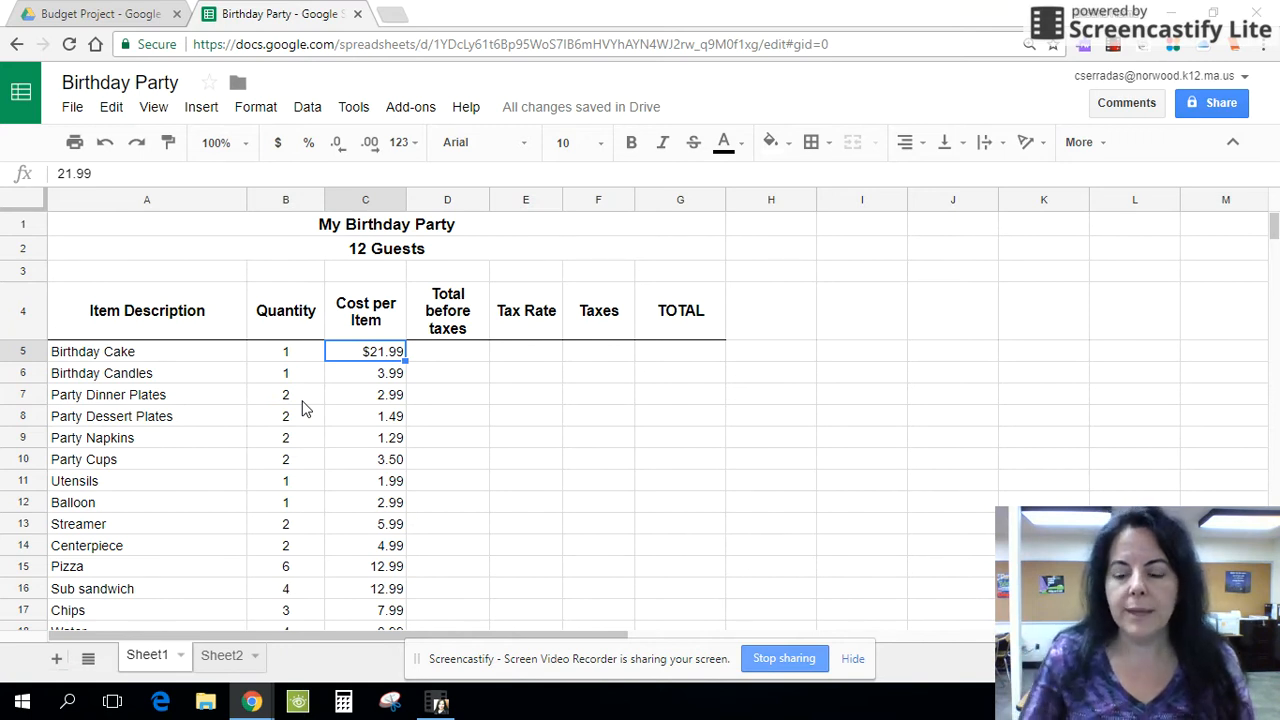
Calculate the Birthday Cake's total before taxes in D5 with the formula =B5*C5.
{"action": "key", "text": "Right"}
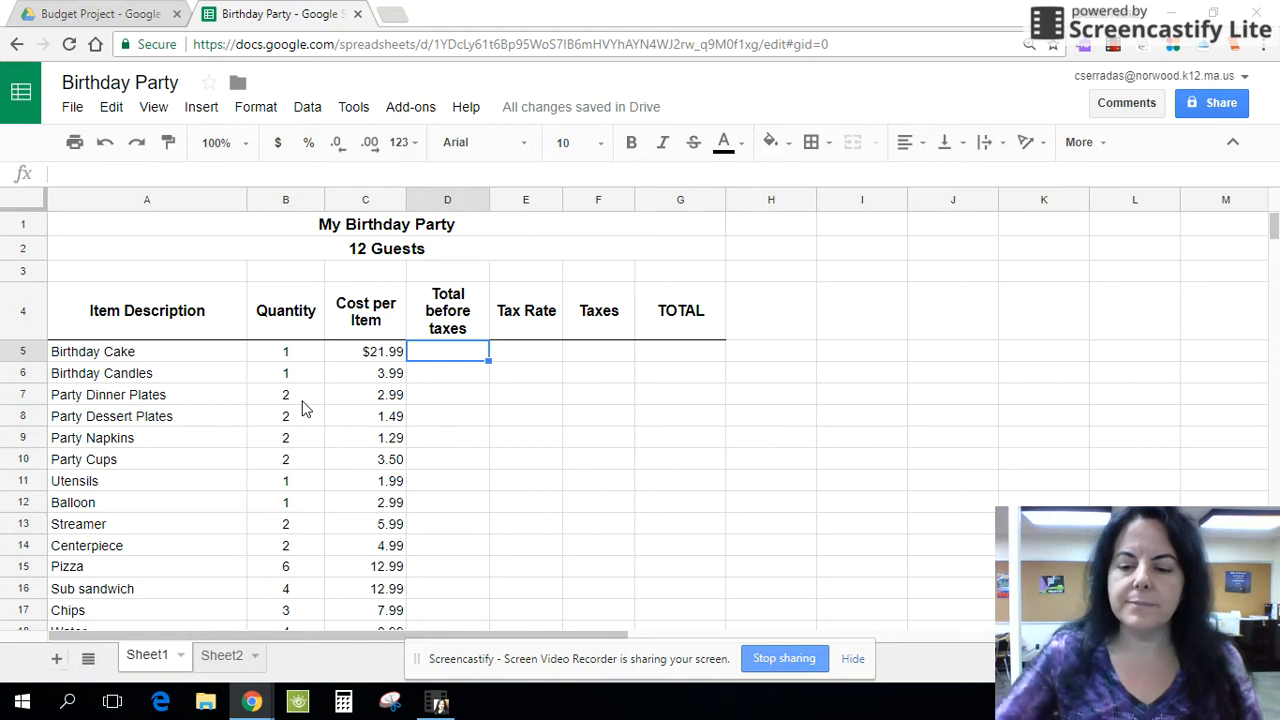
{"action": "type", "text": "="}
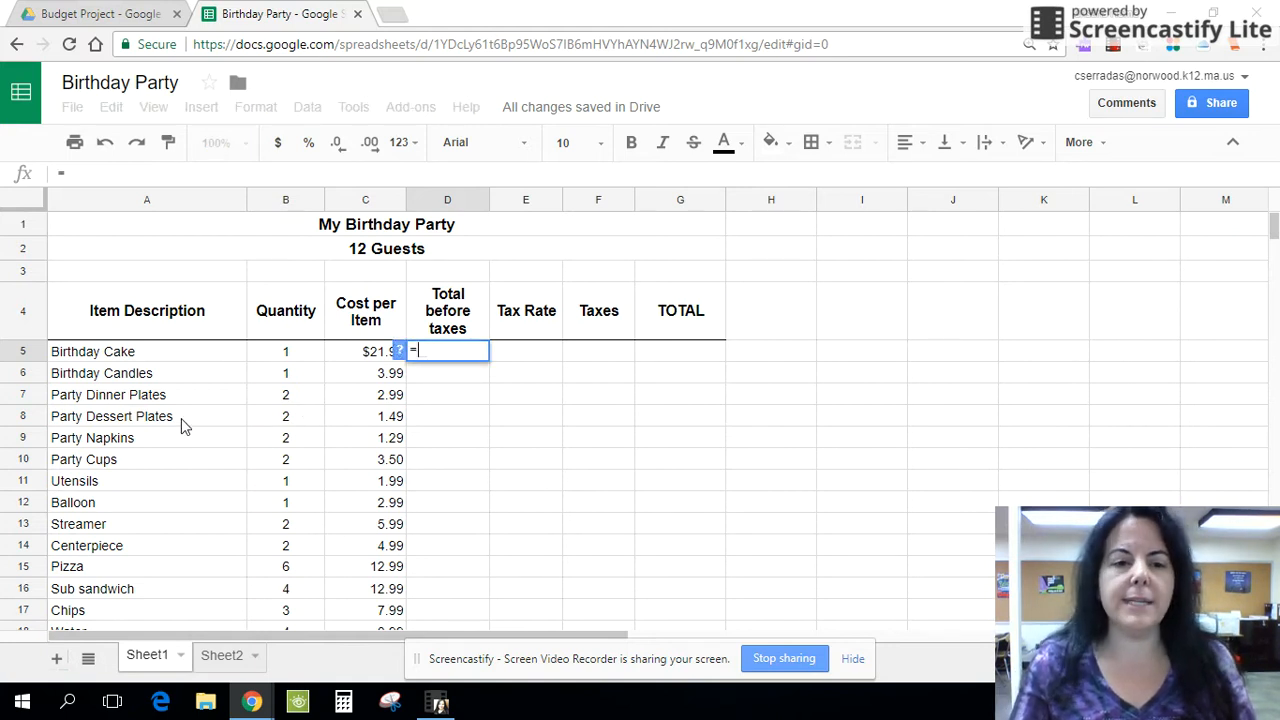
{"action": "left_click", "coordinate": [285, 362]}
{"action": "type", "text": "*"}
{"action": "left_click", "coordinate": [358, 357]}
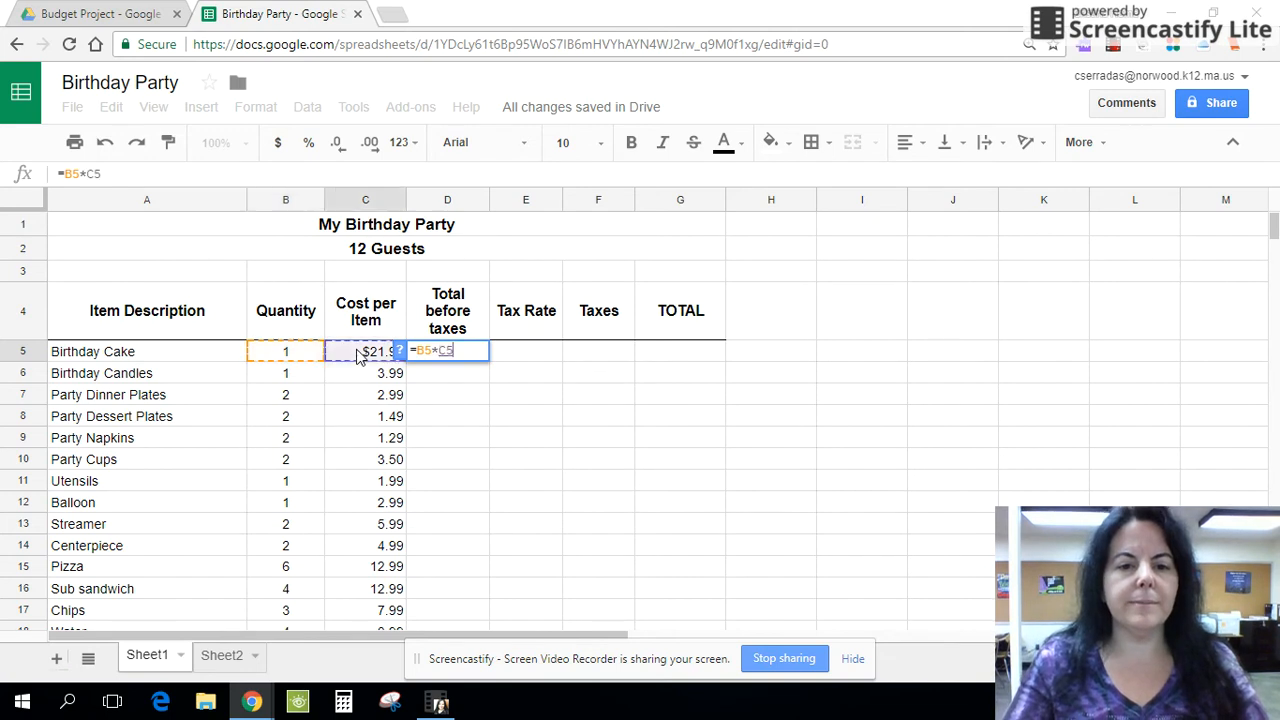
{"action": "key", "text": "Return"}
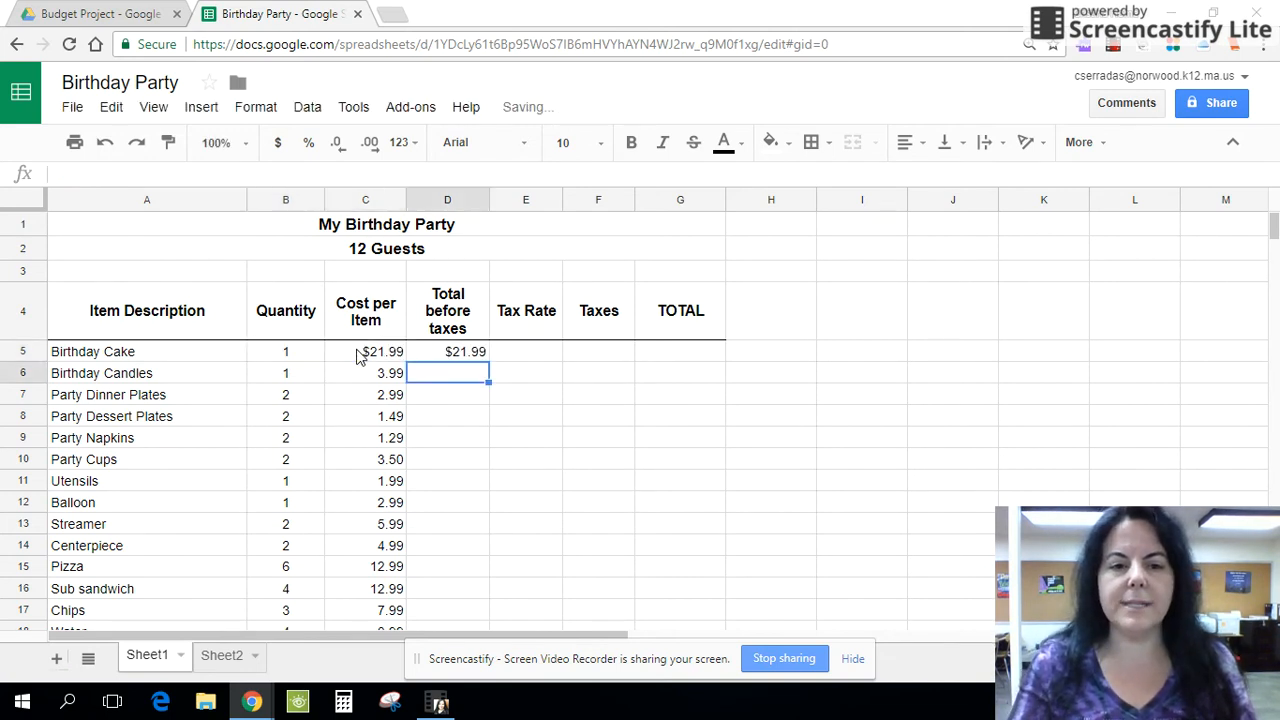
Inspect the cell references used by the Birthday Cake's total-before-taxes formula in D5.
{"action": "left_click", "coordinate": [466, 355]}
{"action": "double_click", "coordinate": [469, 357]}
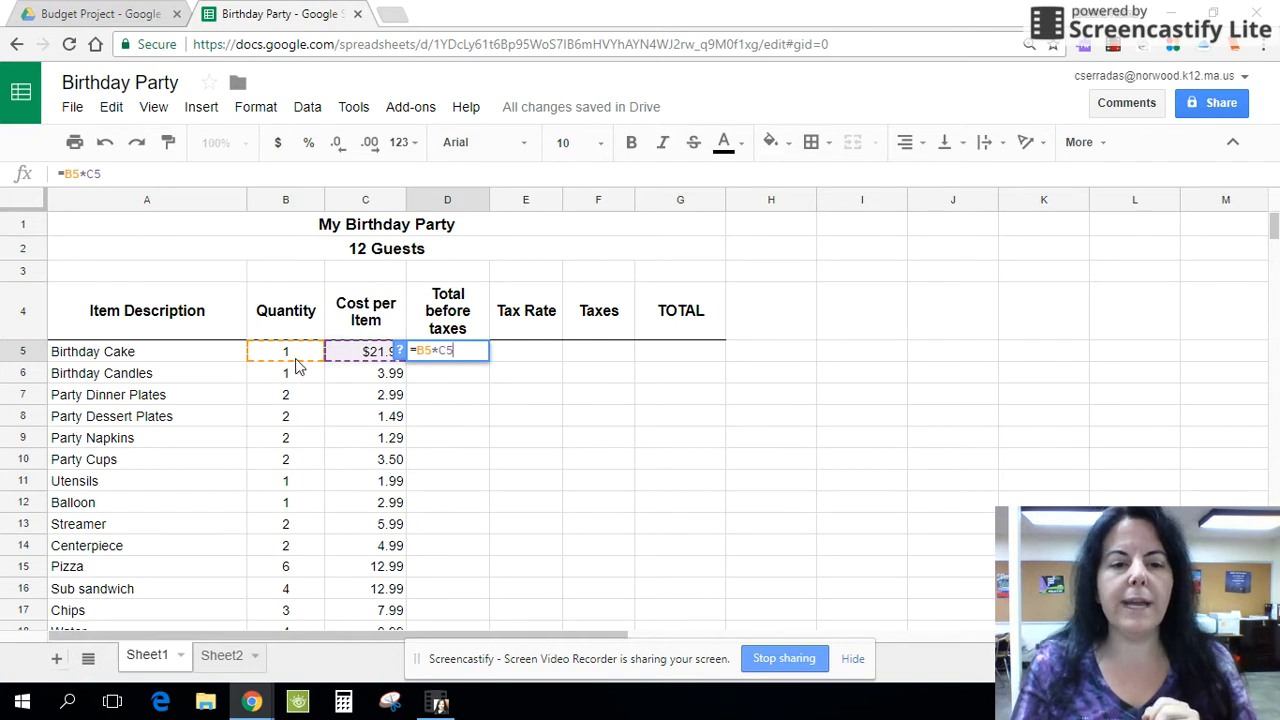
{"action": "key", "text": "Return"}
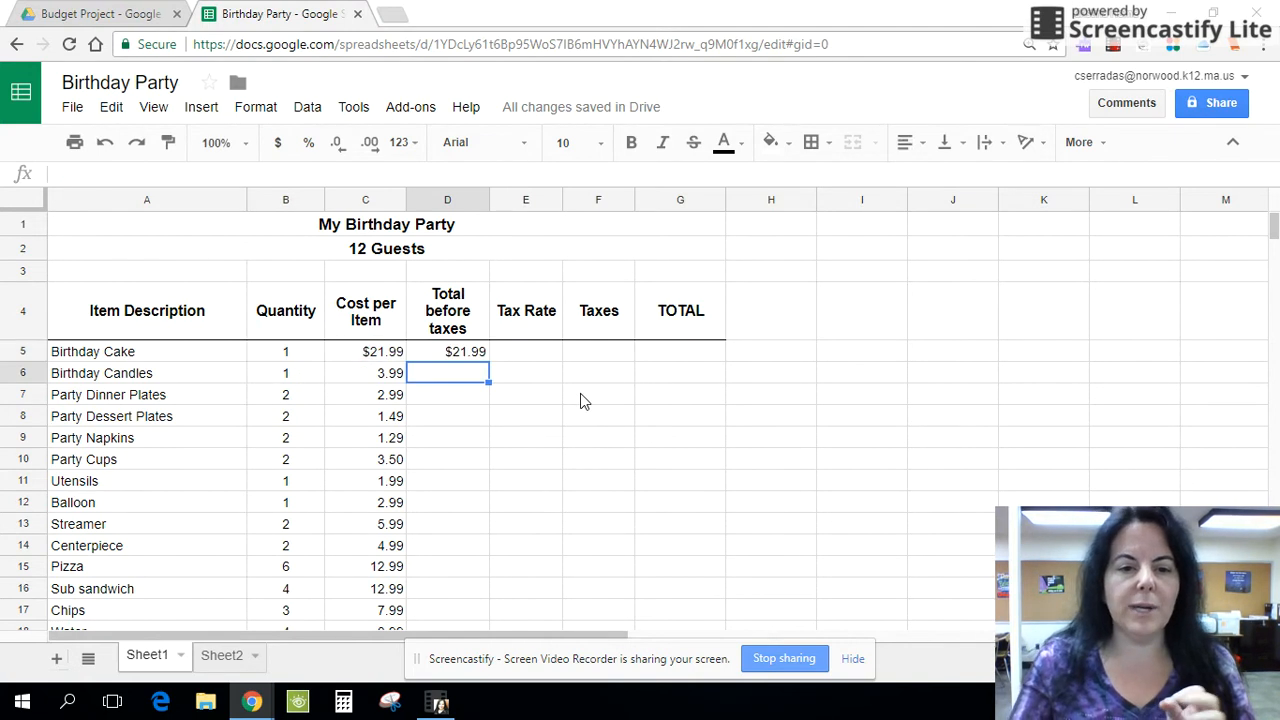
Set the Birthday Cake quantity in B5 to 2 and check how its row recalculates.
{"action": "key", "text": "Up"}
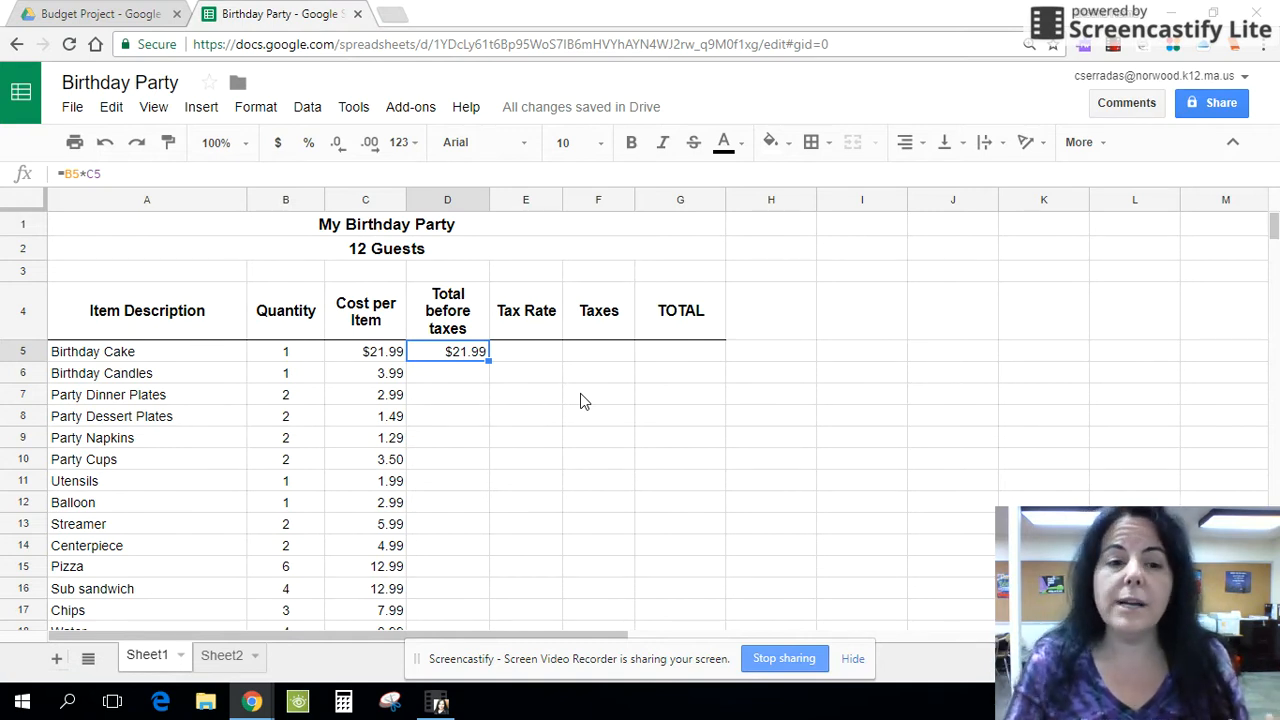
{"action": "key", "text": "Left"}
{"action": "key", "text": "Left"}
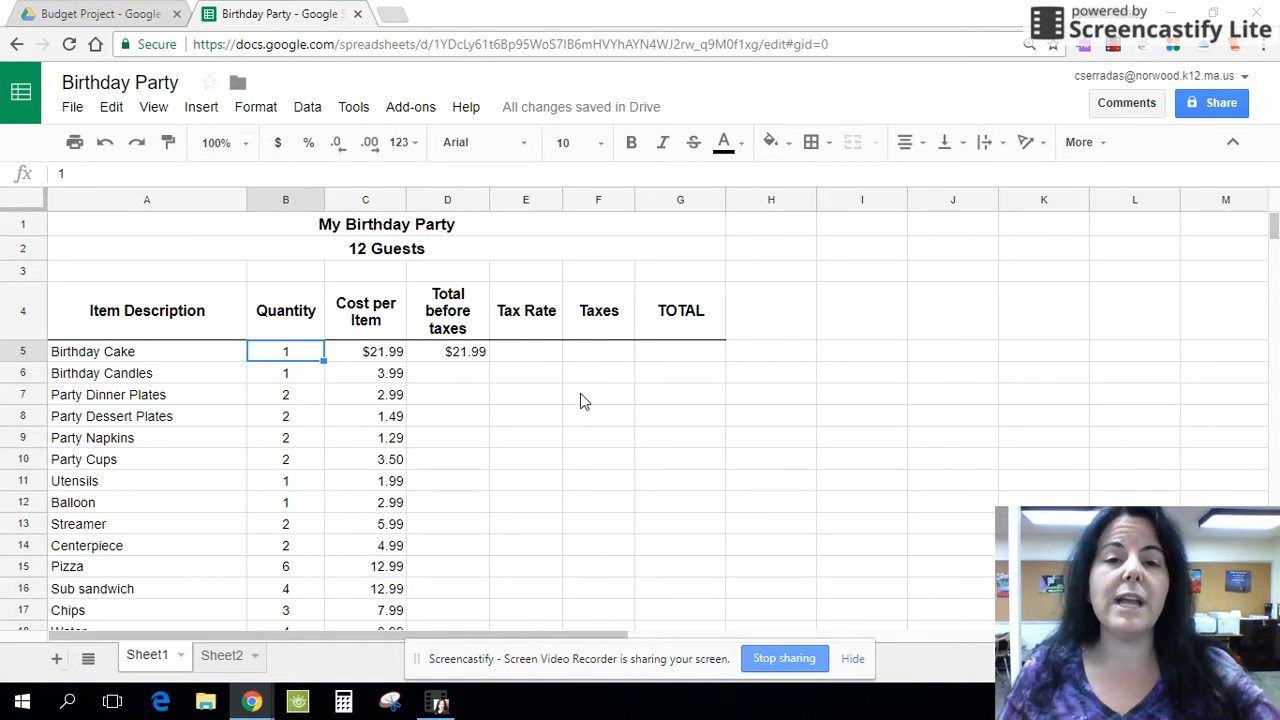
{"action": "type", "text": "2"}
{"action": "key", "text": "Return"}
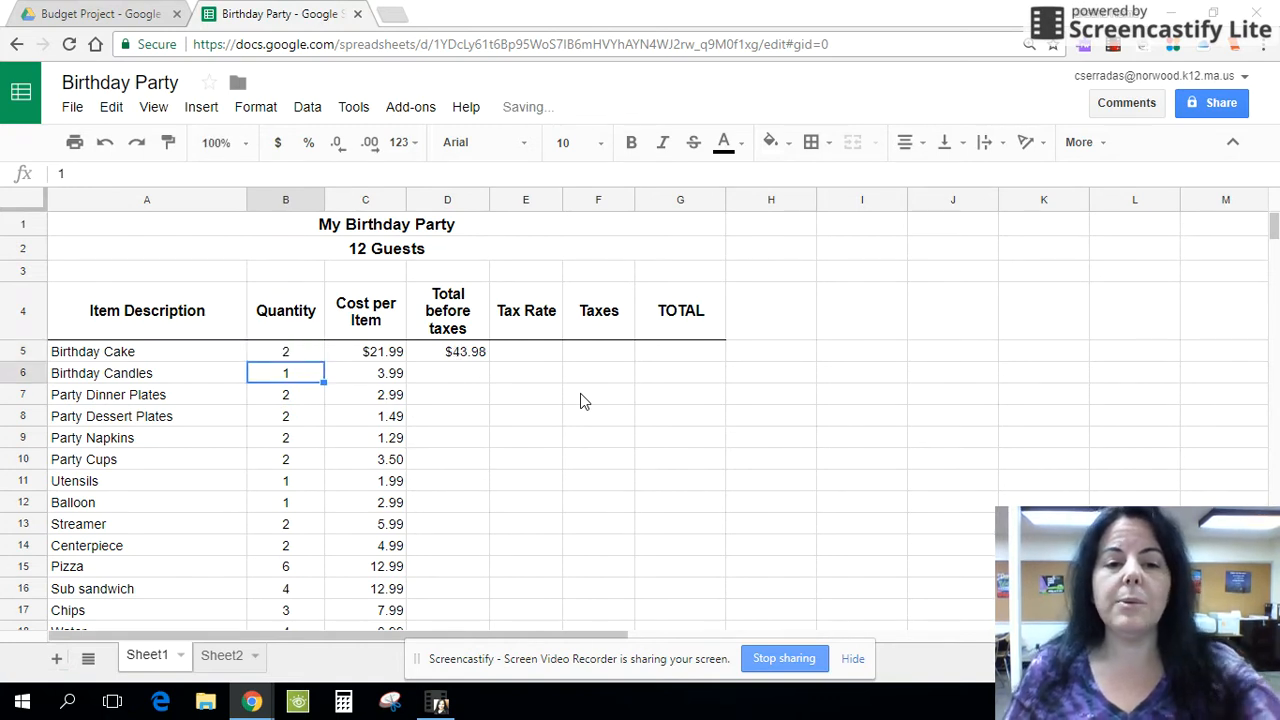
{"action": "key", "text": "Up"}
{"action": "key", "text": "Right"}
{"action": "key", "text": "Right"}
{"action": "key", "text": "Right"}
{"action": "key", "text": "Left"}
{"action": "key", "text": "Left"}
{"action": "key", "text": "Left"}
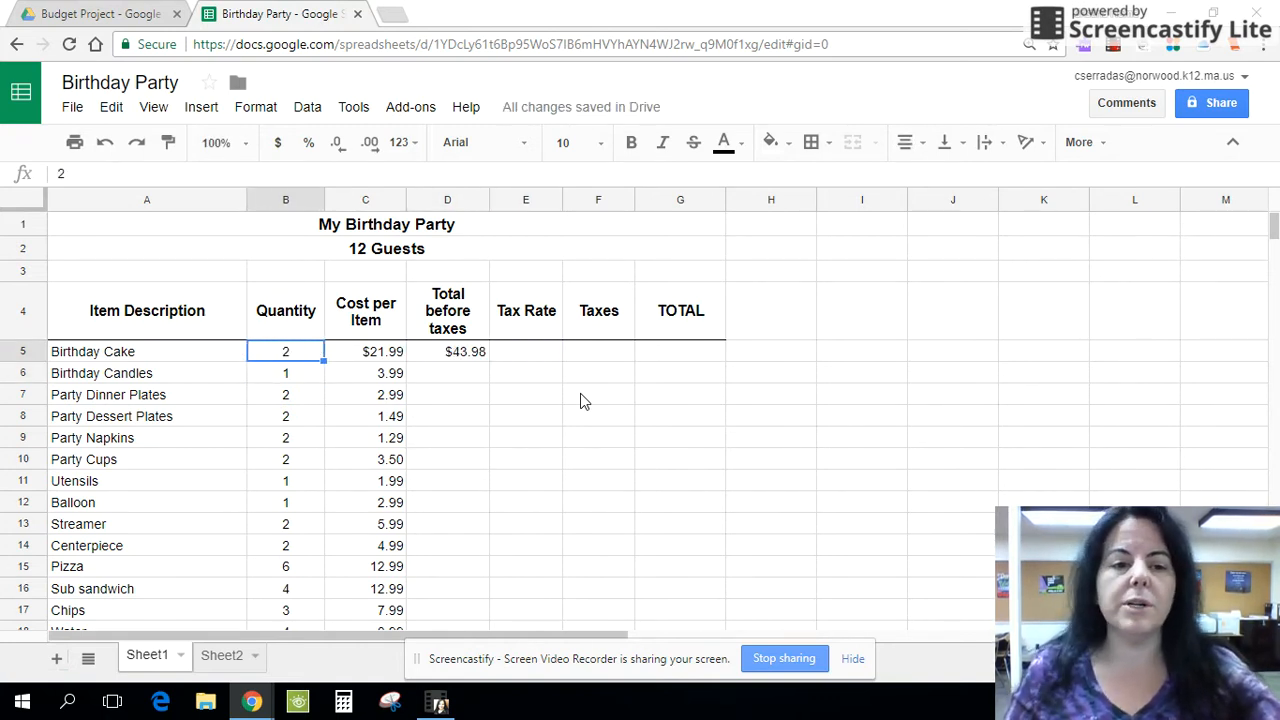
Restore the Birthday Cake quantity in B5 to 1.
{"action": "type", "text": "1"}
{"action": "key", "text": "Tab"}
{"action": "key", "text": "Tab"}
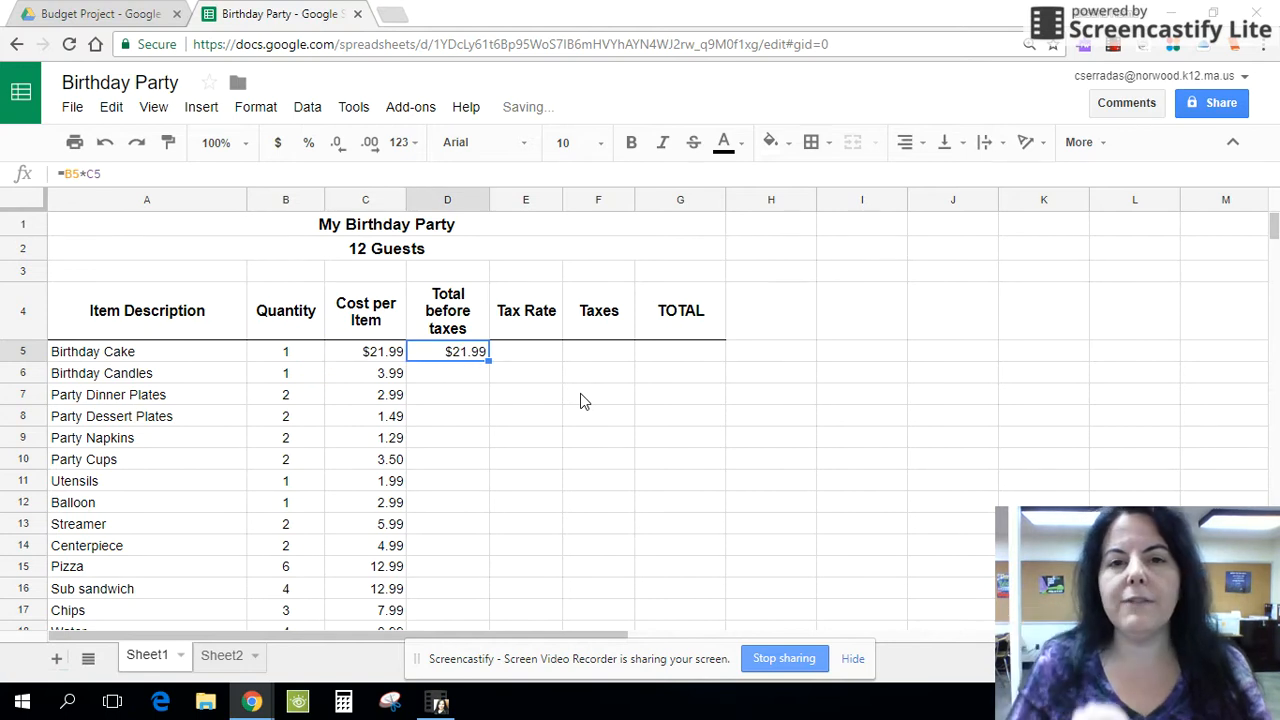
Enter .0625 as the Birthday Cake's tax rate in E5 and format it as a percentage.
{"action": "key", "text": "Right"}
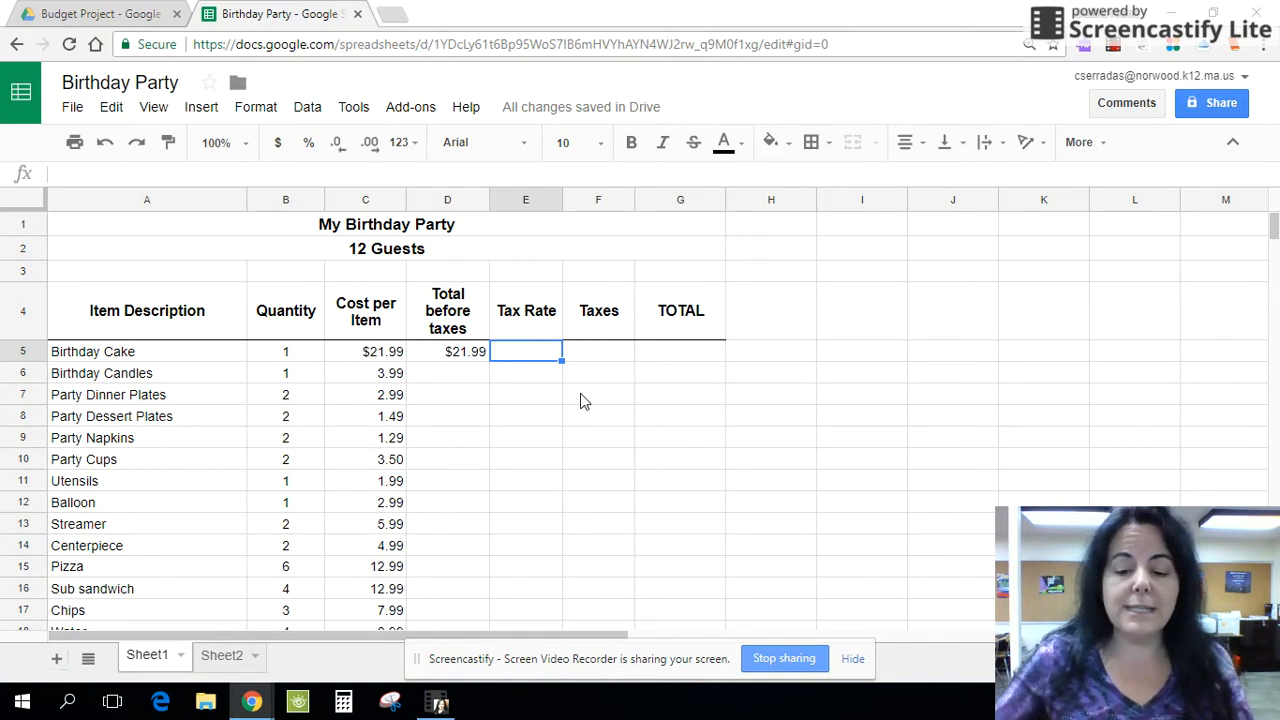
{"action": "type", "text": ".06"}
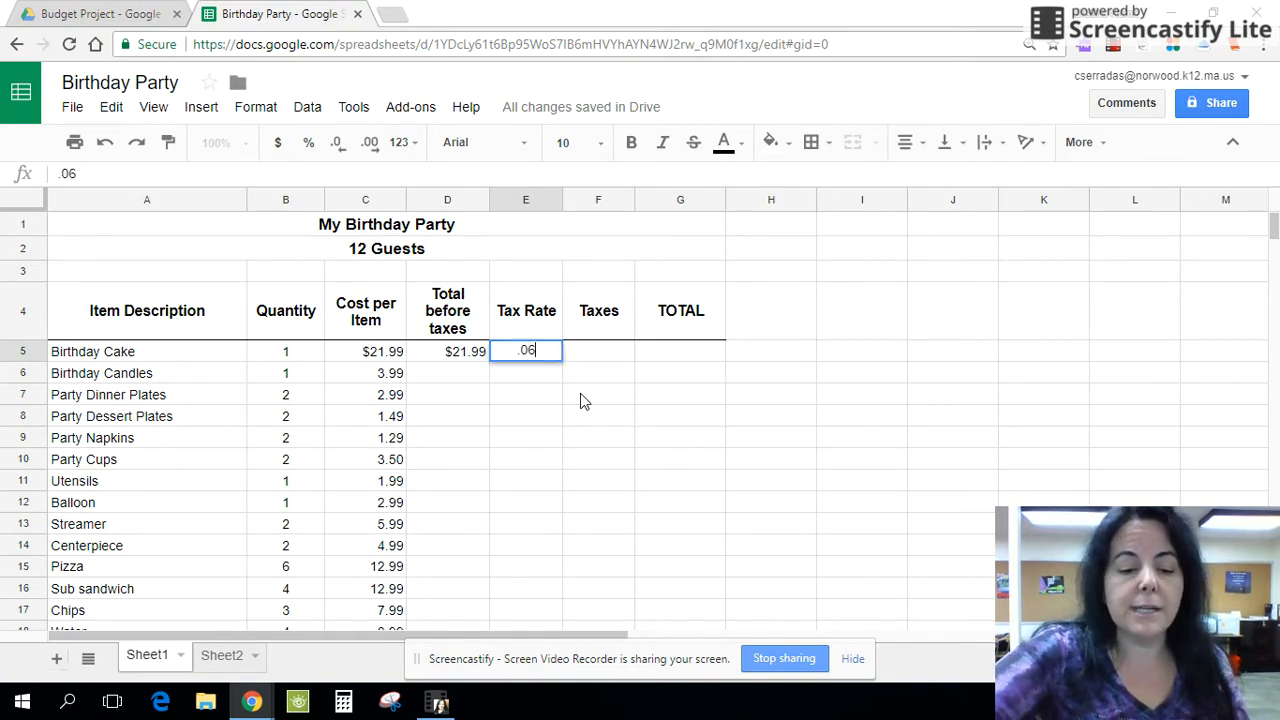
{"action": "type", "text": "25"}
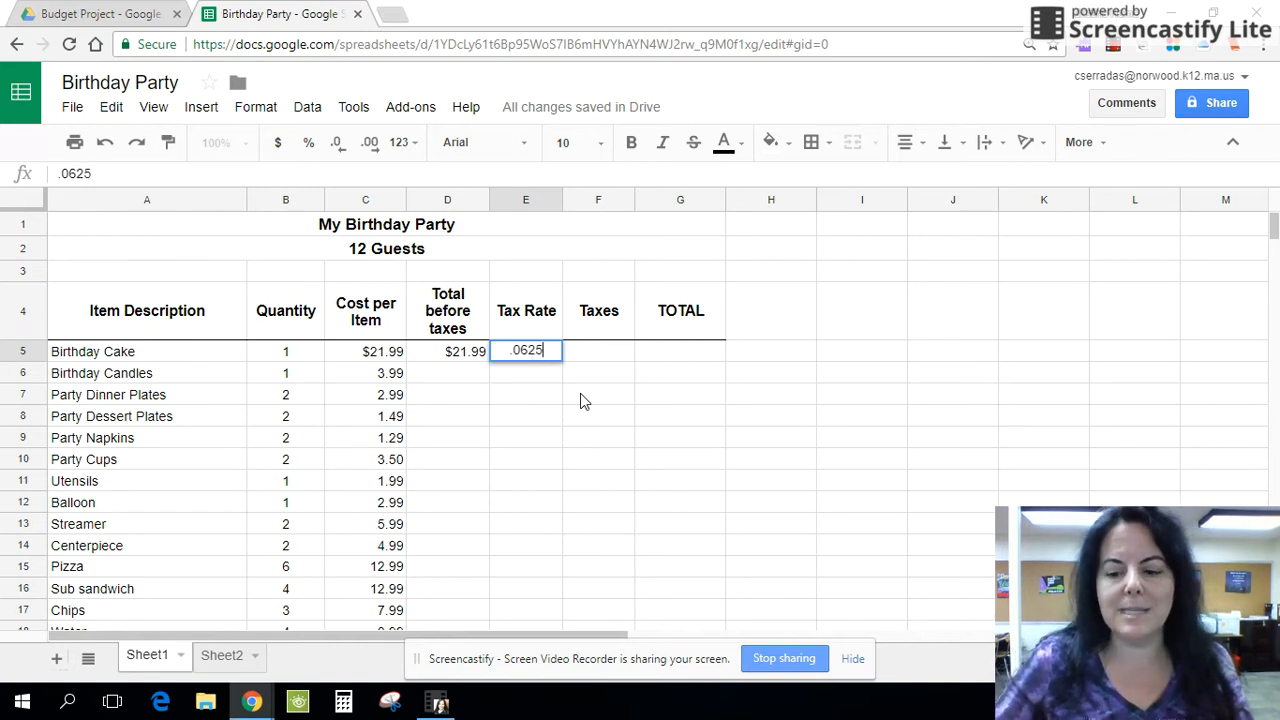
{"action": "key", "text": "Return"}
{"action": "key", "text": "Up"}
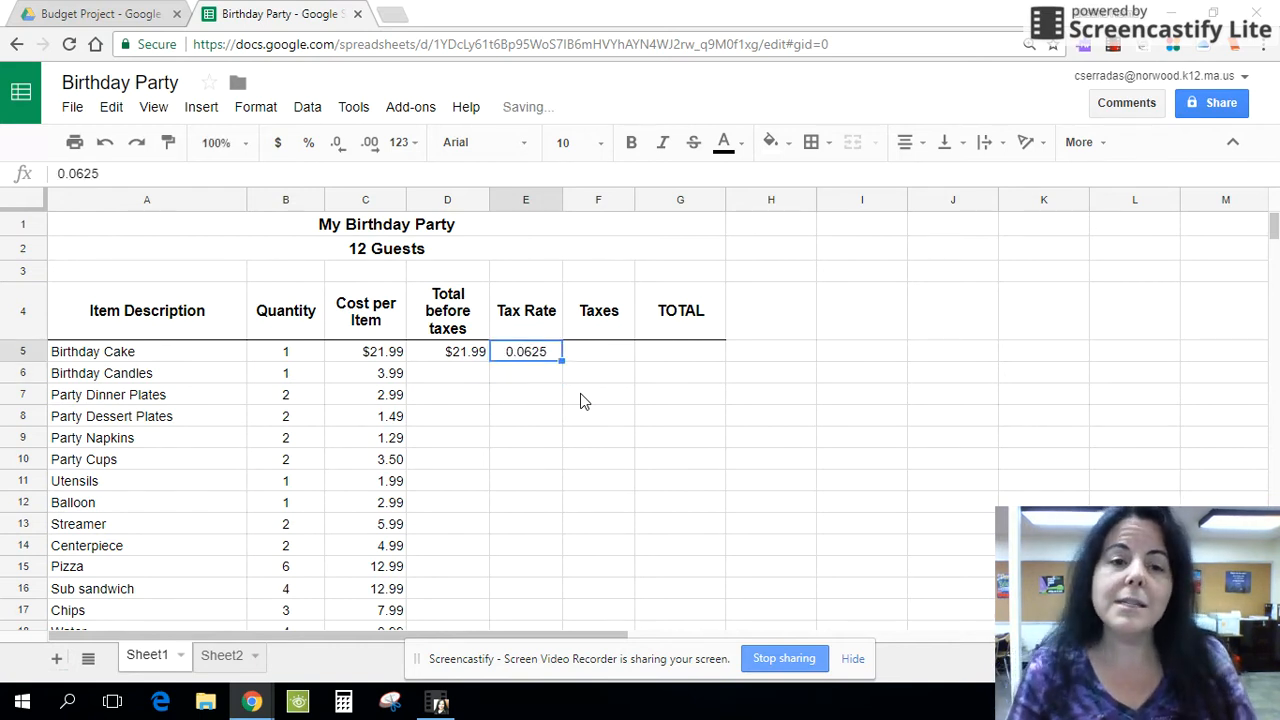
{"action": "left_click", "coordinate": [308, 142]}
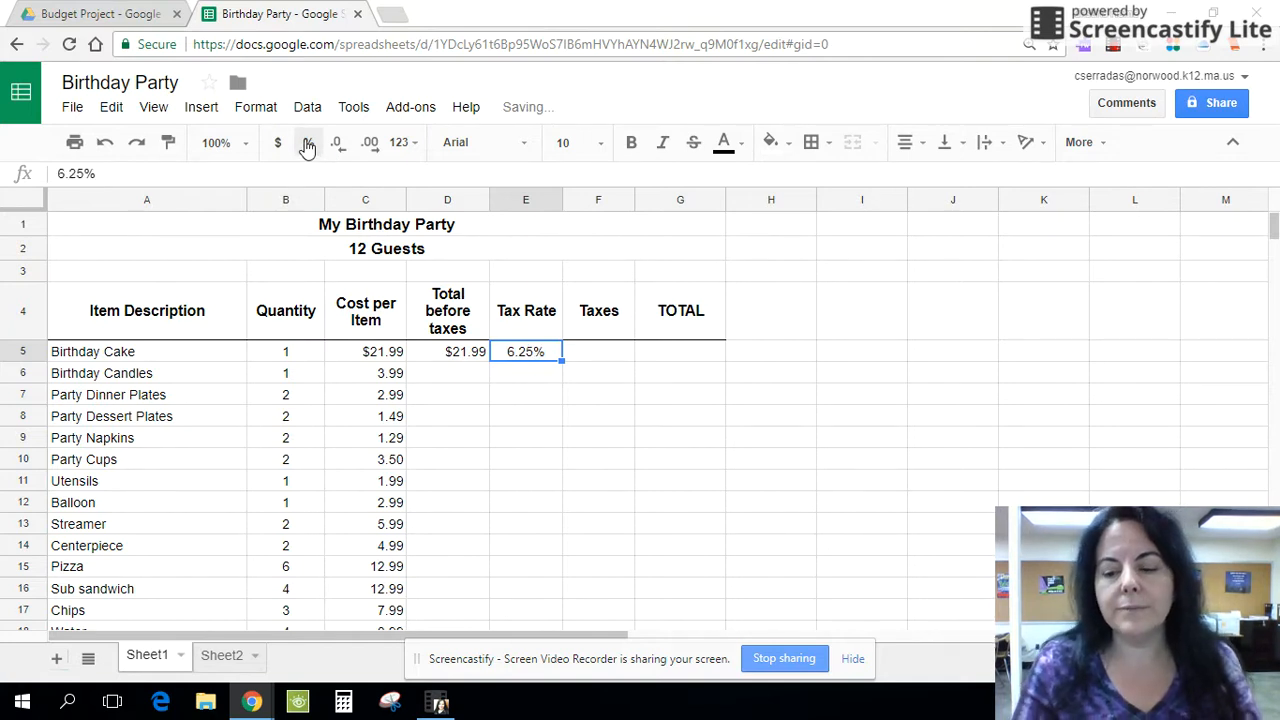
Calculate the Birthday Cake's taxes in F5 with the formula =D5*E5.
{"action": "key", "text": "Right"}
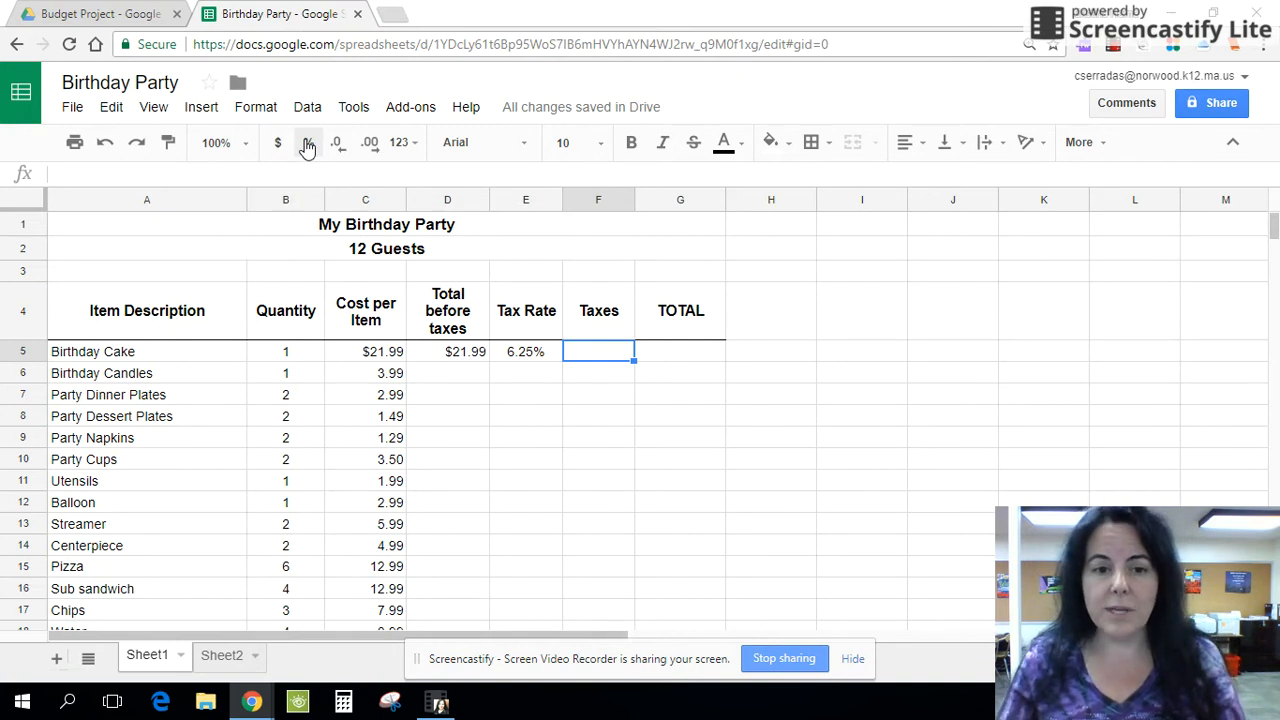
{"action": "type", "text": "="}
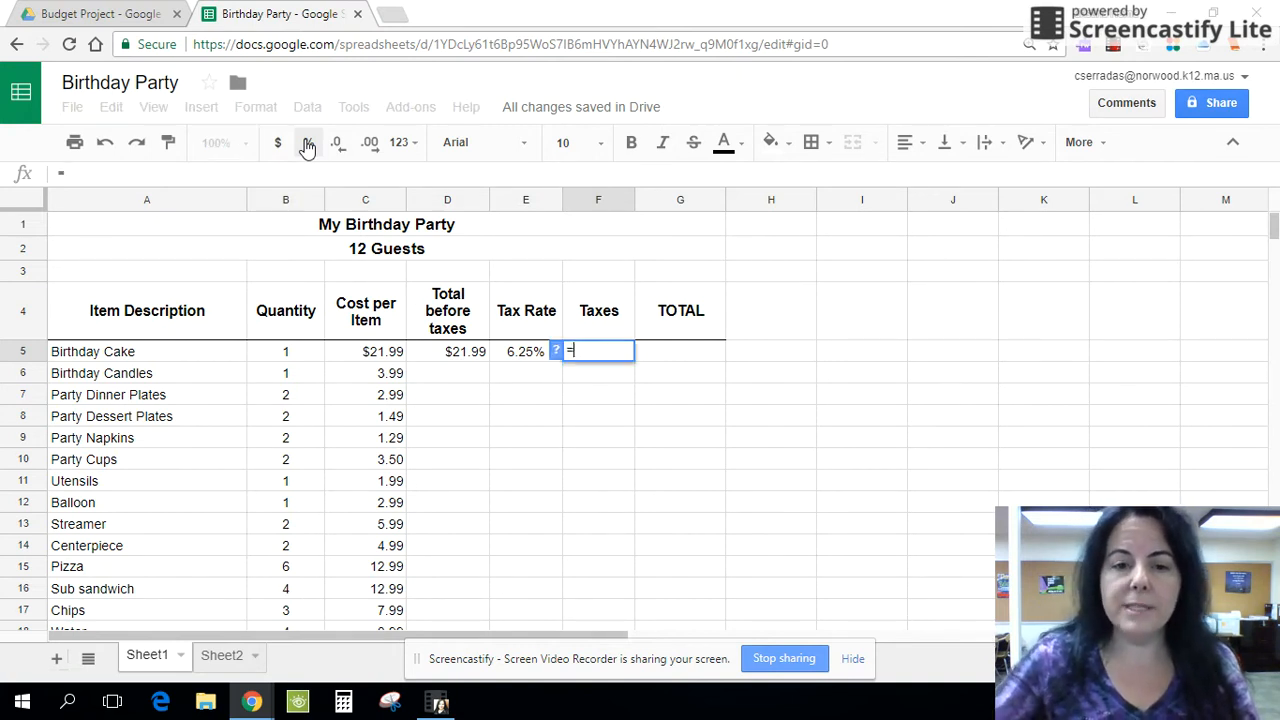
{"action": "left_click", "coordinate": [455, 356]}
{"action": "type", "text": "*"}
{"action": "left_click", "coordinate": [519, 358]}
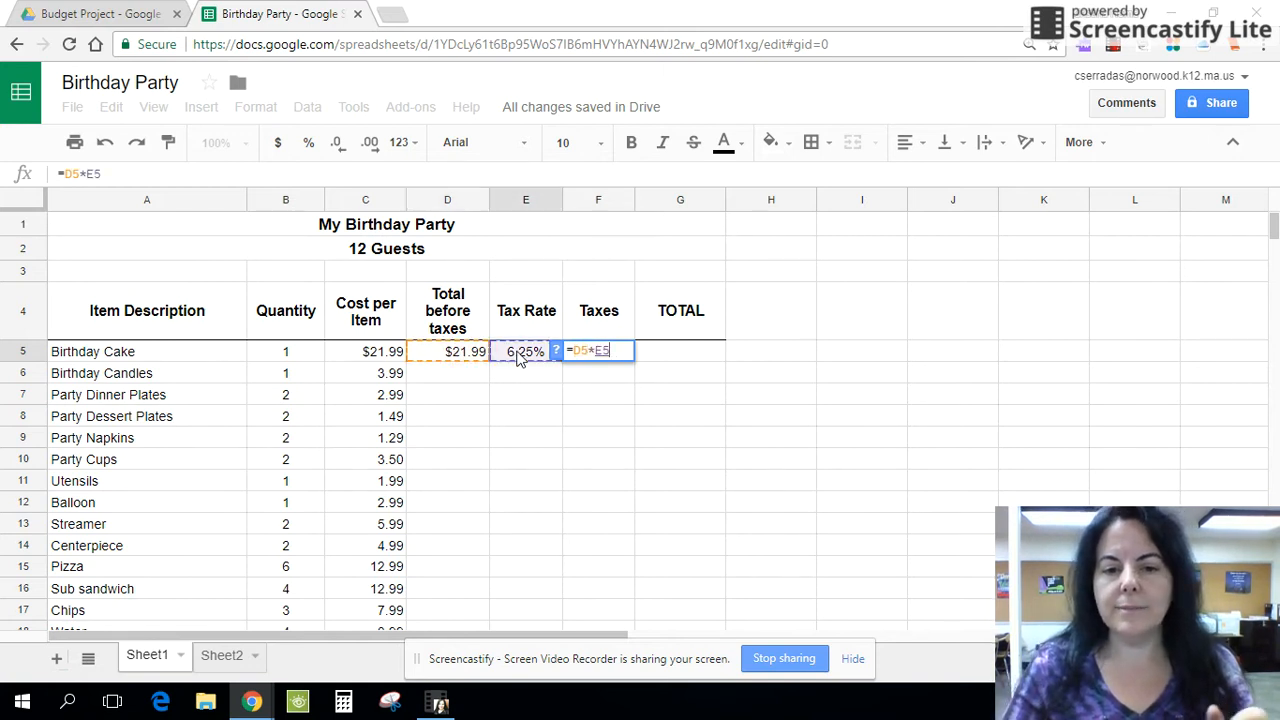
{"action": "key", "text": "Return"}
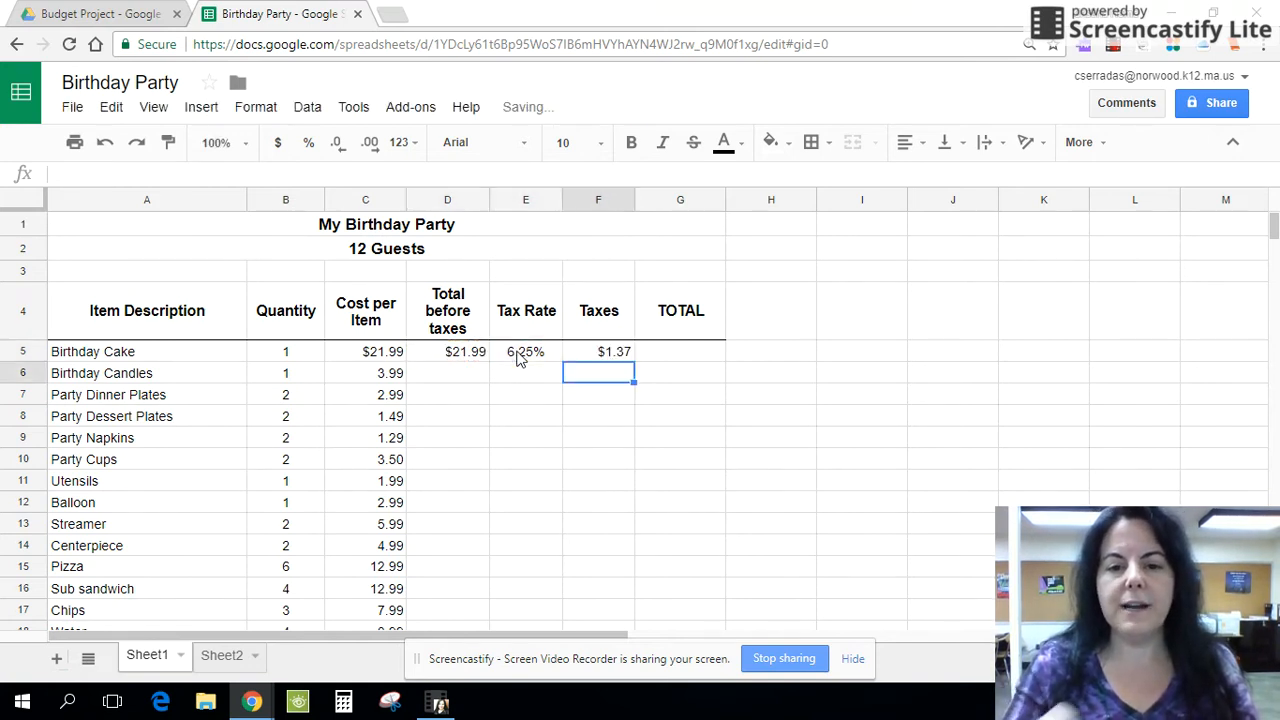
Try showing the tax amount in F5 with zero and five decimal places, and return it to two.
{"action": "key", "text": "Up"}
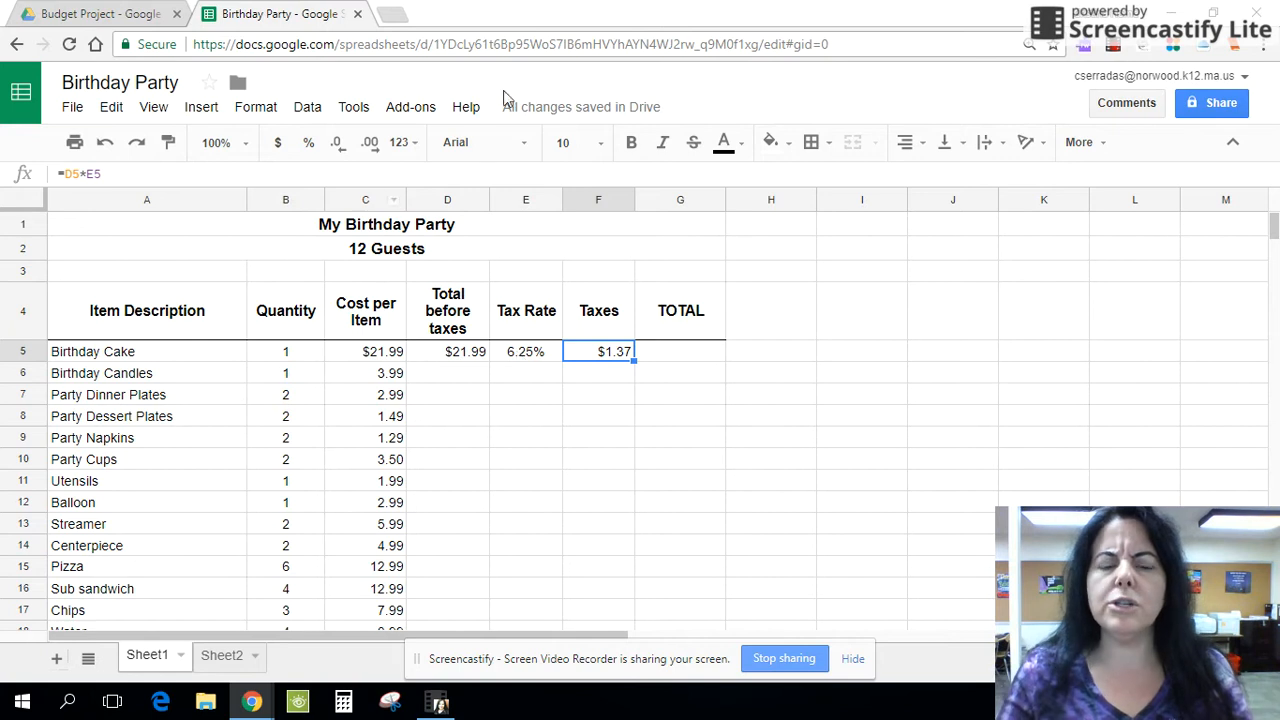
{"action": "left_click", "coordinate": [337, 143]}
{"action": "left_click", "coordinate": [337, 143]}
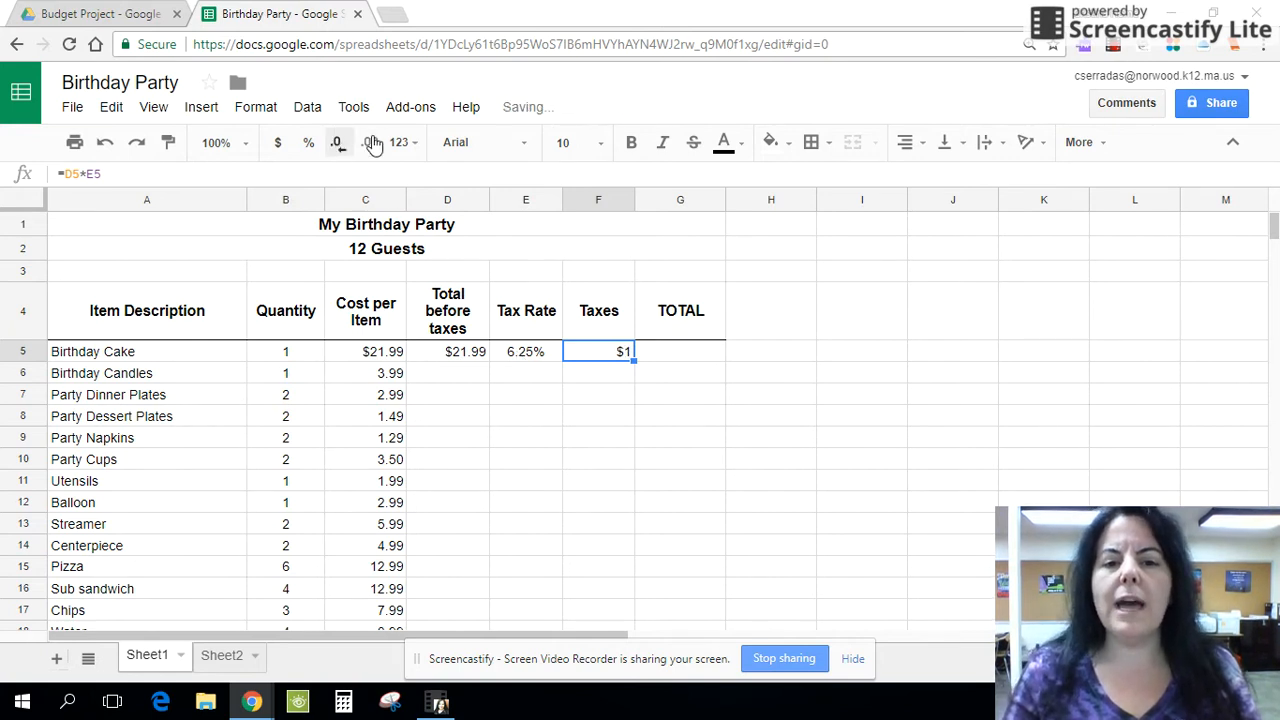
{"action": "left_click", "coordinate": [370, 143]}
{"action": "left_click", "coordinate": [370, 143]}
{"action": "left_click", "coordinate": [370, 143]}
{"action": "left_click", "coordinate": [370, 143]}
{"action": "left_click", "coordinate": [370, 143]}
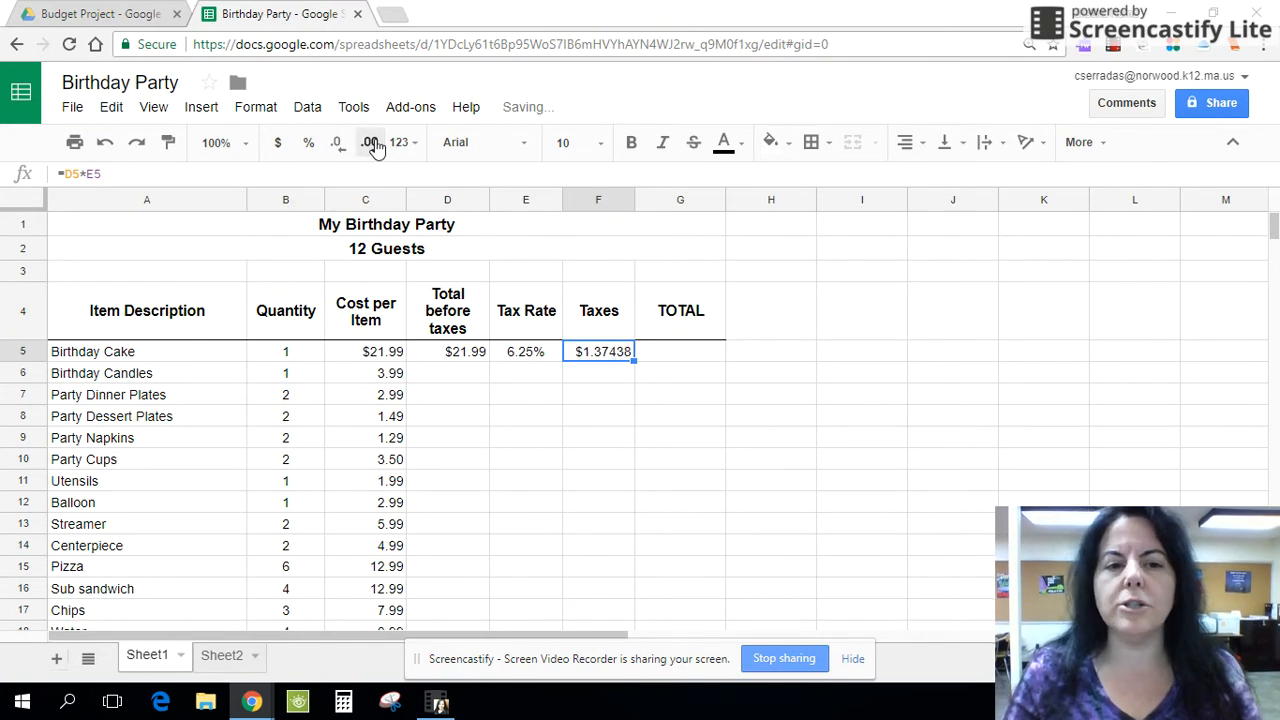
{"action": "left_click", "coordinate": [337, 143]}
{"action": "left_click", "coordinate": [337, 143]}
{"action": "left_click", "coordinate": [337, 143]}
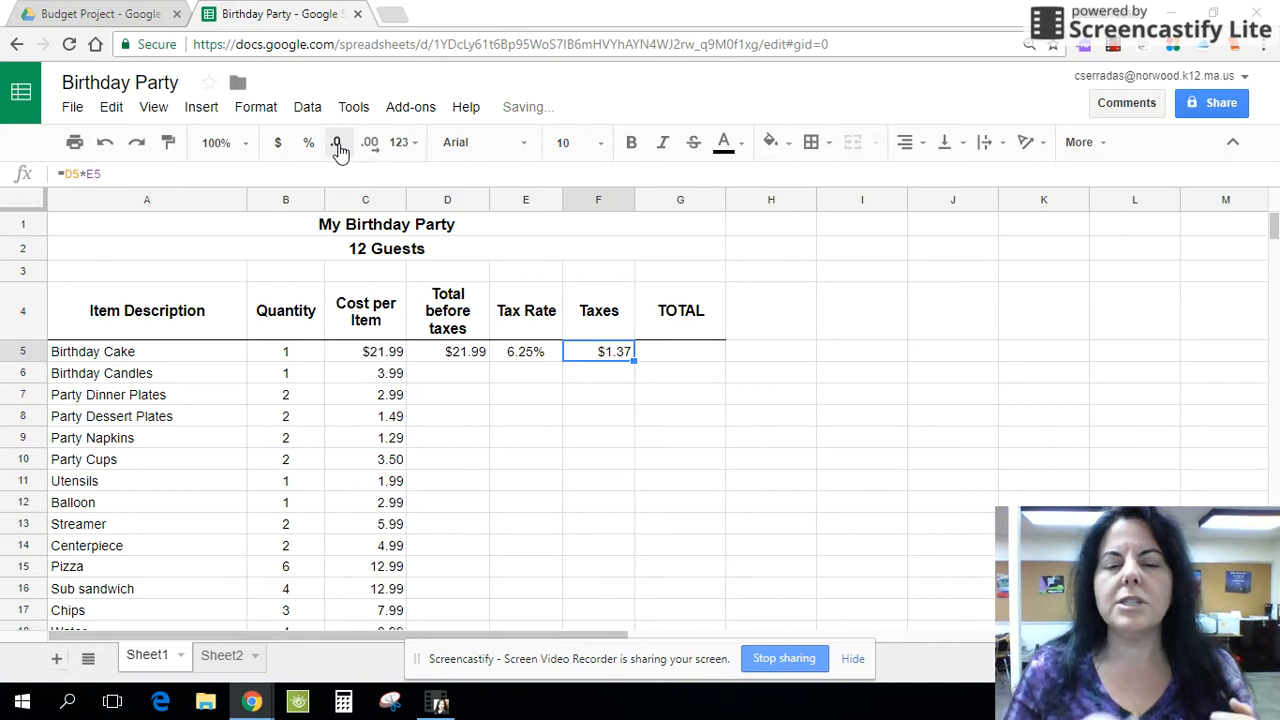
Calculate the Birthday Cake's overall total in G5 with the formula =D5+F5.
{"action": "left_click", "coordinate": [686, 352]}
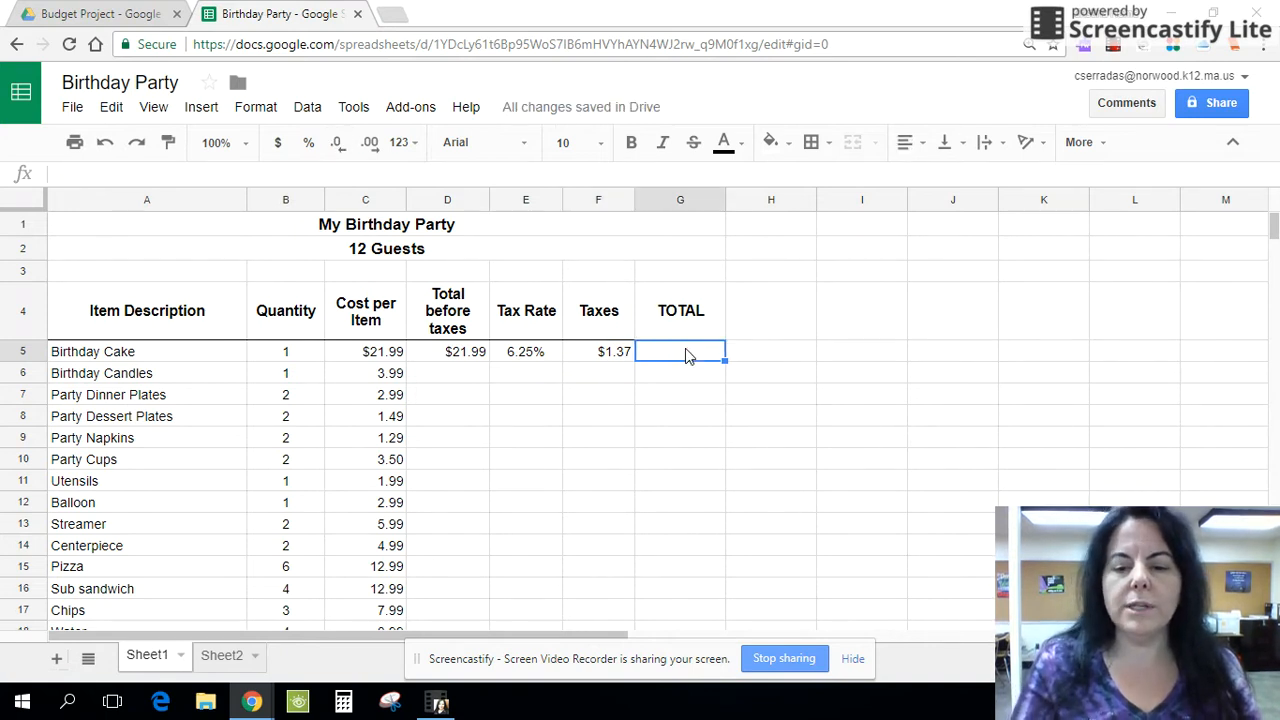
{"action": "type", "text": "="}
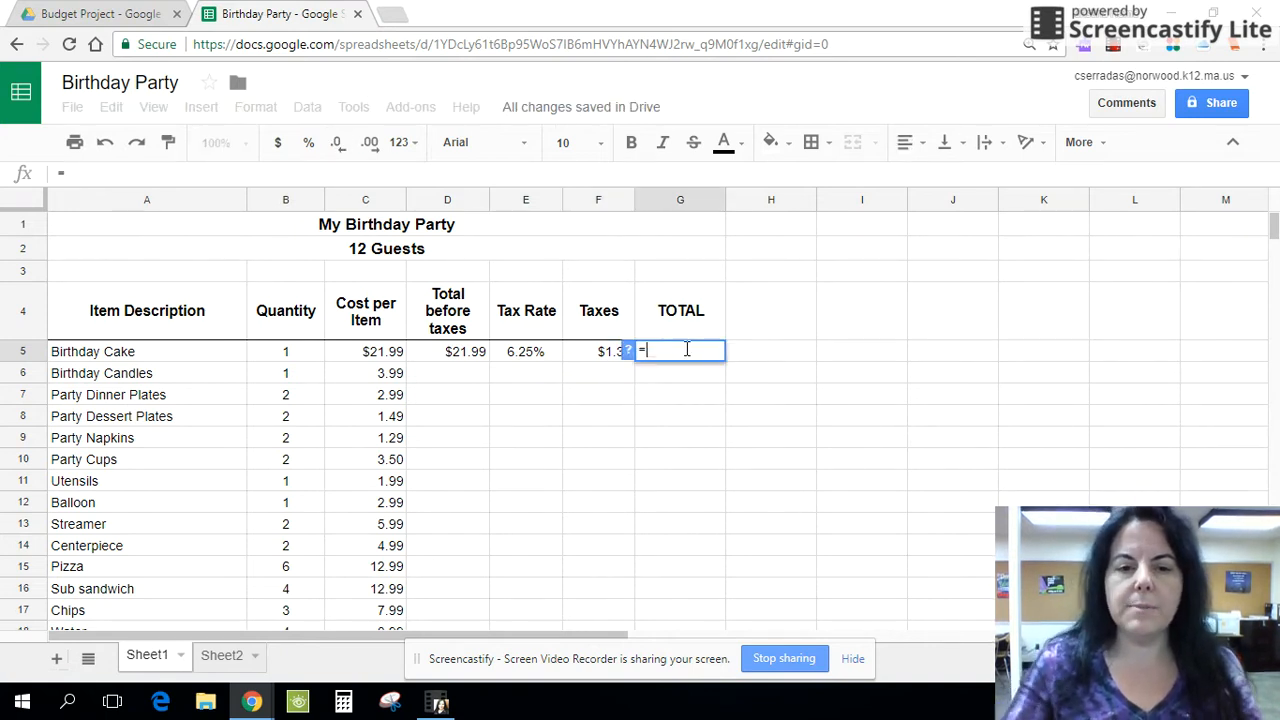
{"action": "left_click", "coordinate": [460, 354]}
{"action": "type", "text": "+"}
{"action": "left_click", "coordinate": [605, 354]}
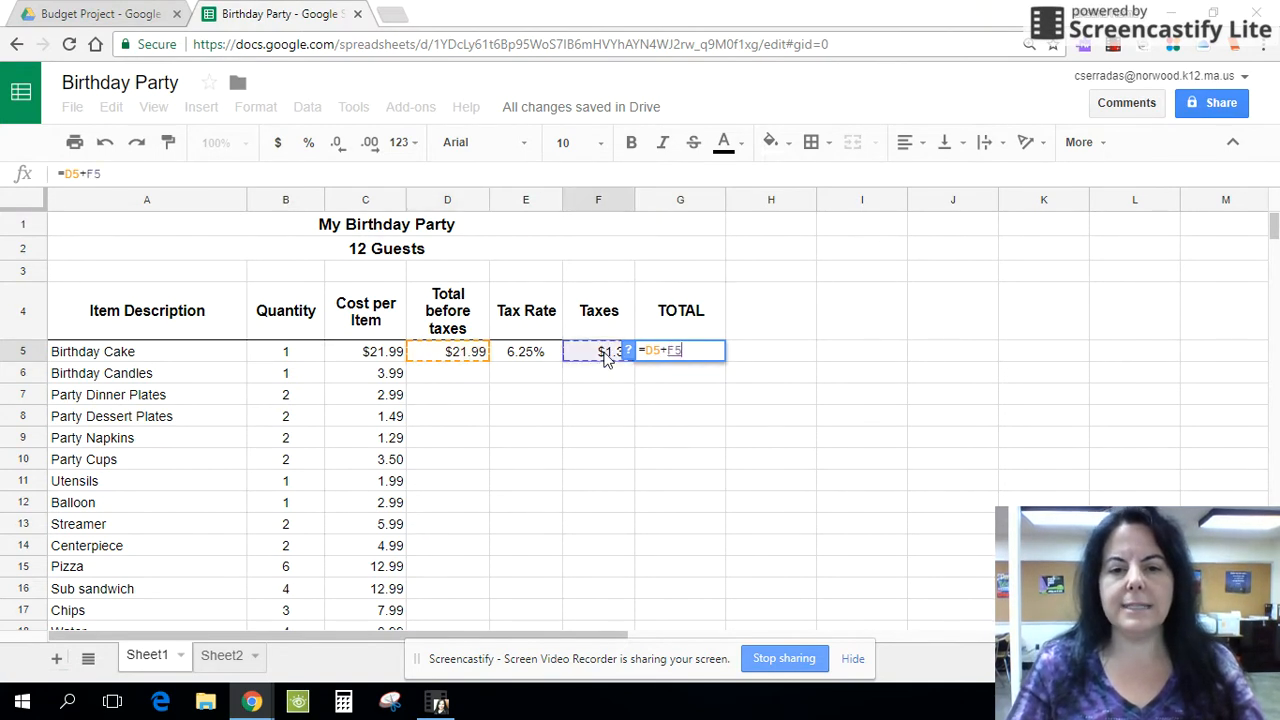
{"action": "key", "text": "Return"}
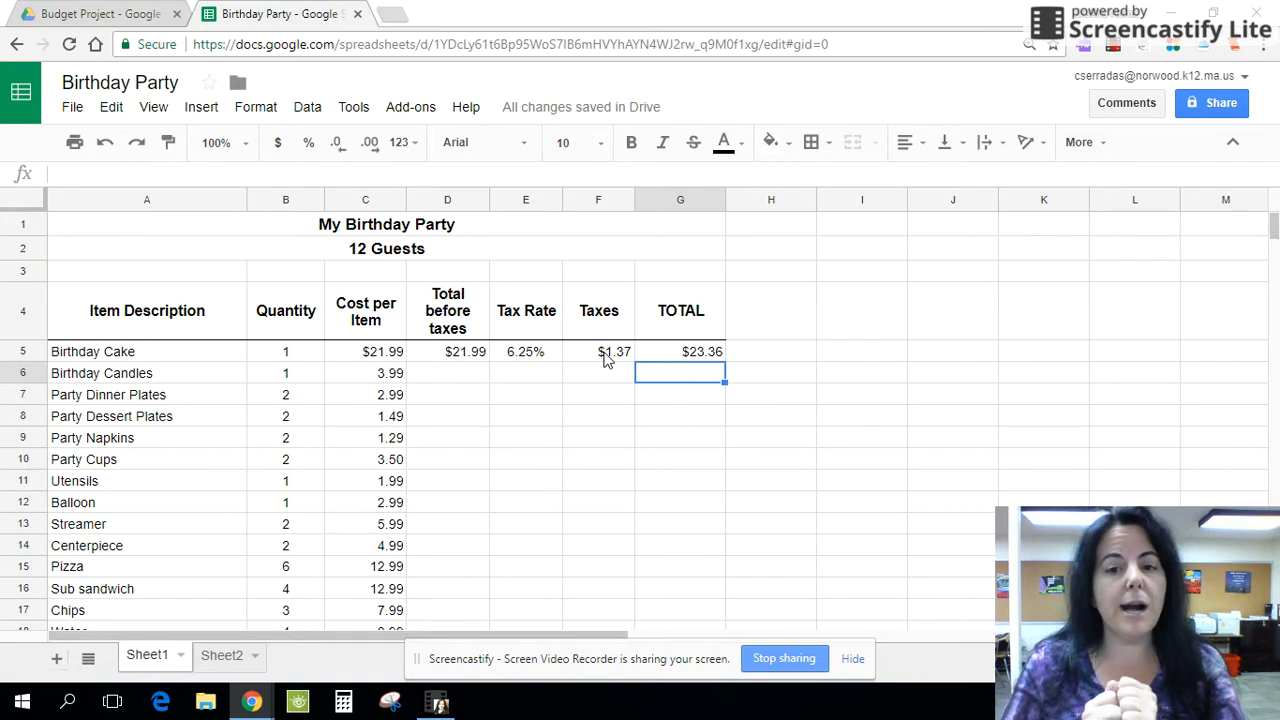
Fill the Birthday Cake's formulas and tax rate in D5:G5 down through the Juice row, row 19.
{"action": "key", "text": "Up"}
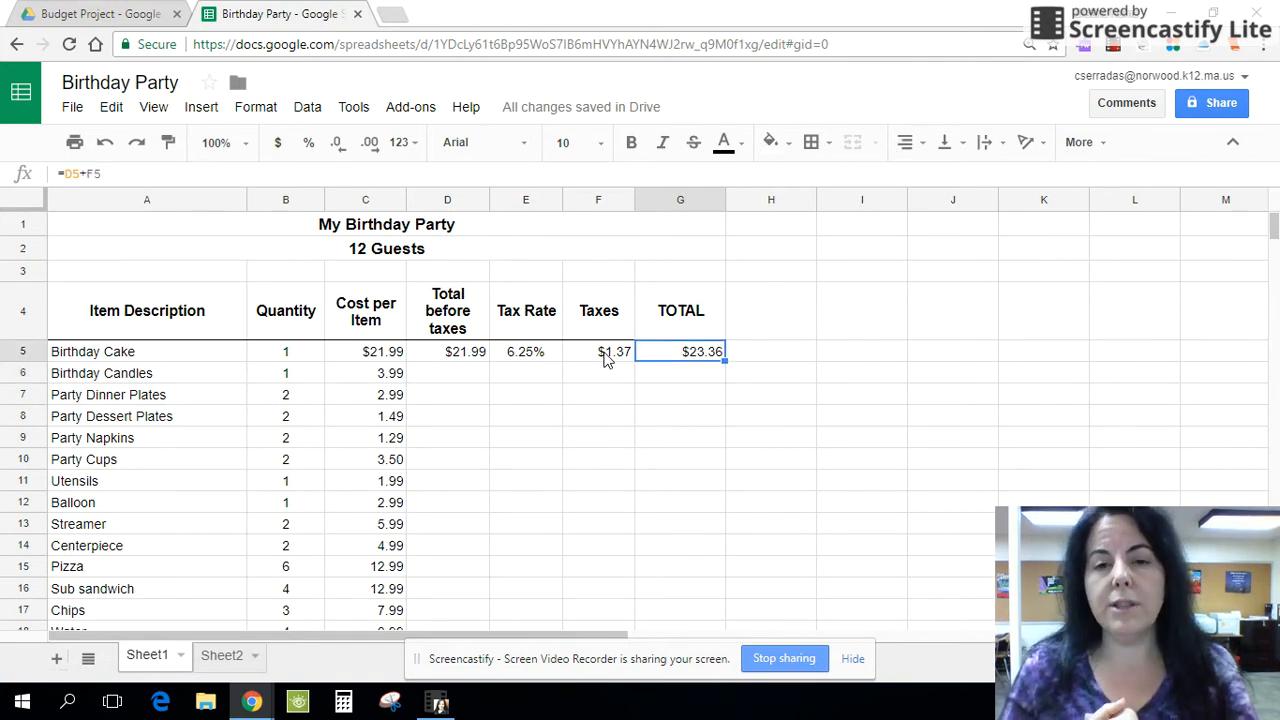
{"action": "key", "text": "Left"}
{"action": "key", "text": "Left"}
{"action": "key", "text": "Left"}
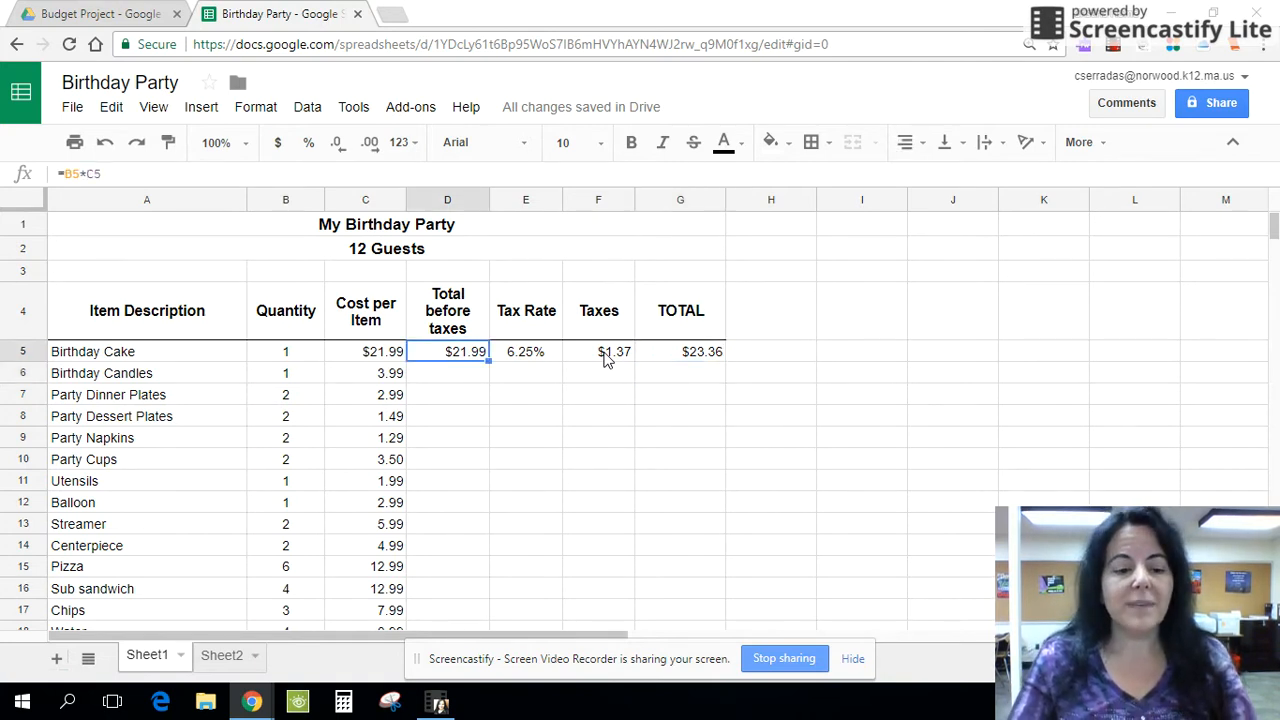
{"action": "key", "text": "shift+Right"}
{"action": "key", "text": "shift+Right"}
{"action": "key", "text": "shift+Right"}
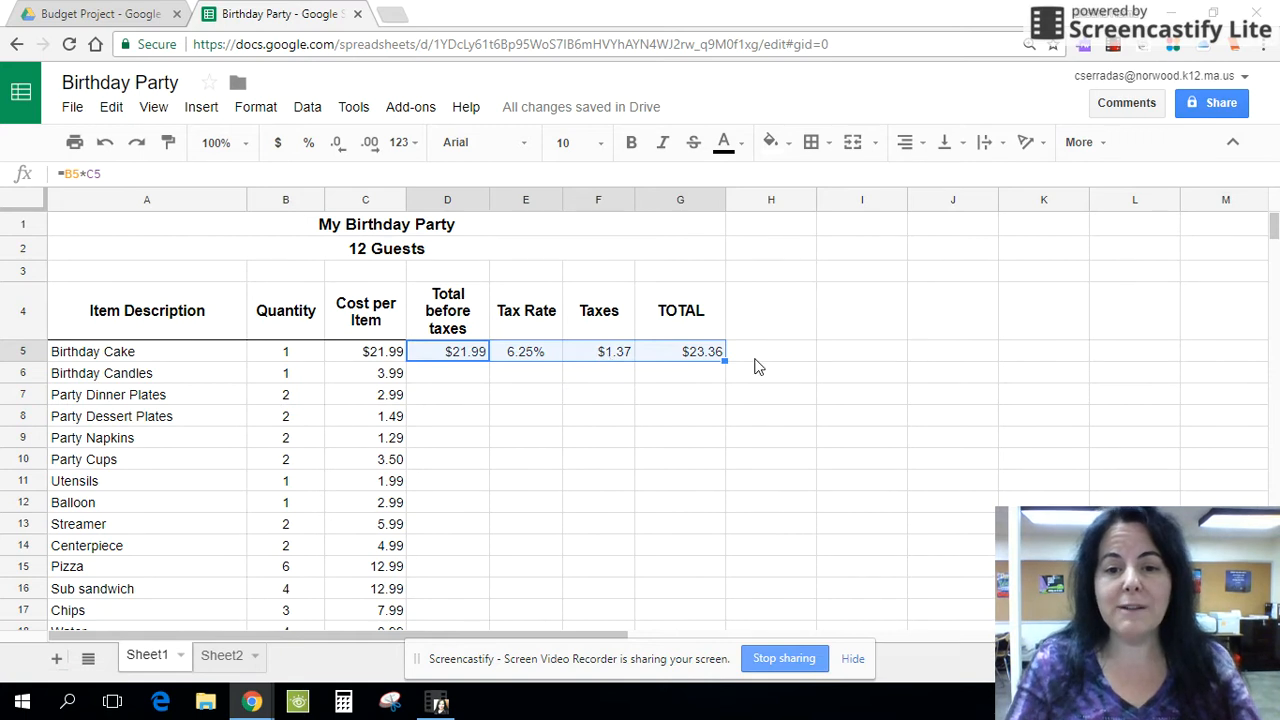
{"action": "left_click_drag", "start_coordinate": [724, 360], "coordinate": [720, 528]}
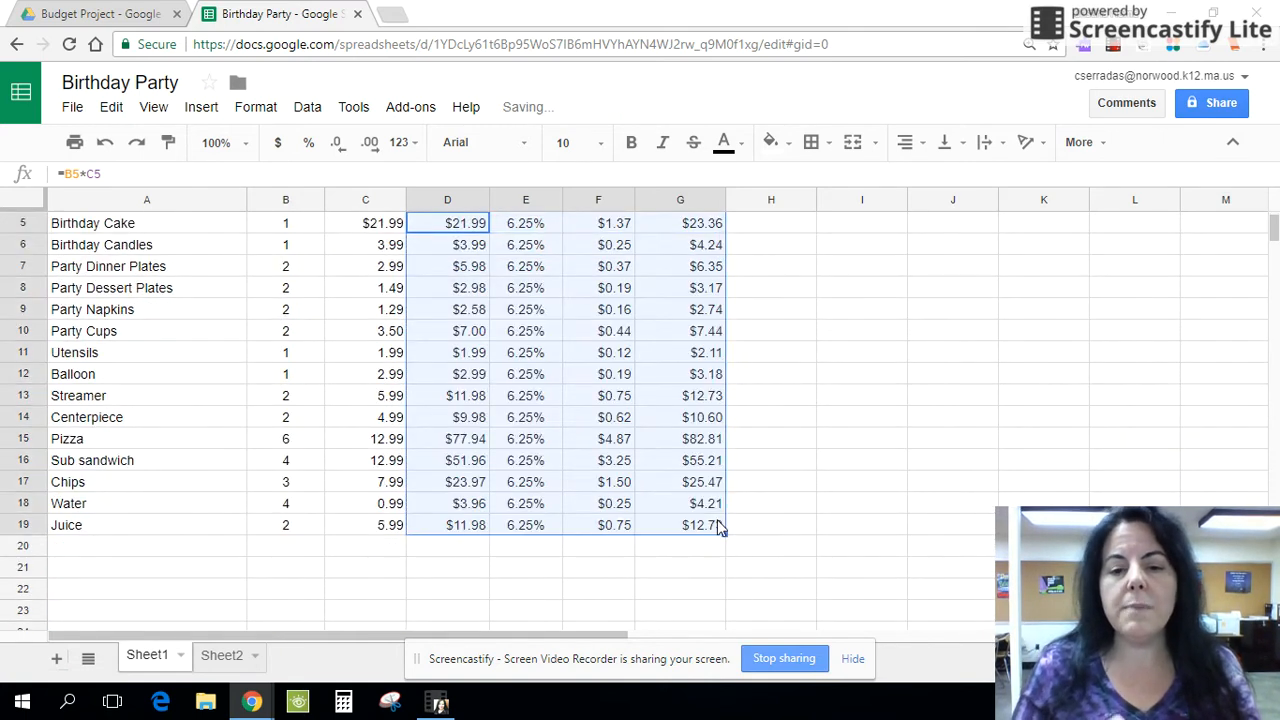
Show the formulas behind the filled item rows and switch back to the calculated values.
{"action": "key", "text": "ctrl+grave"}
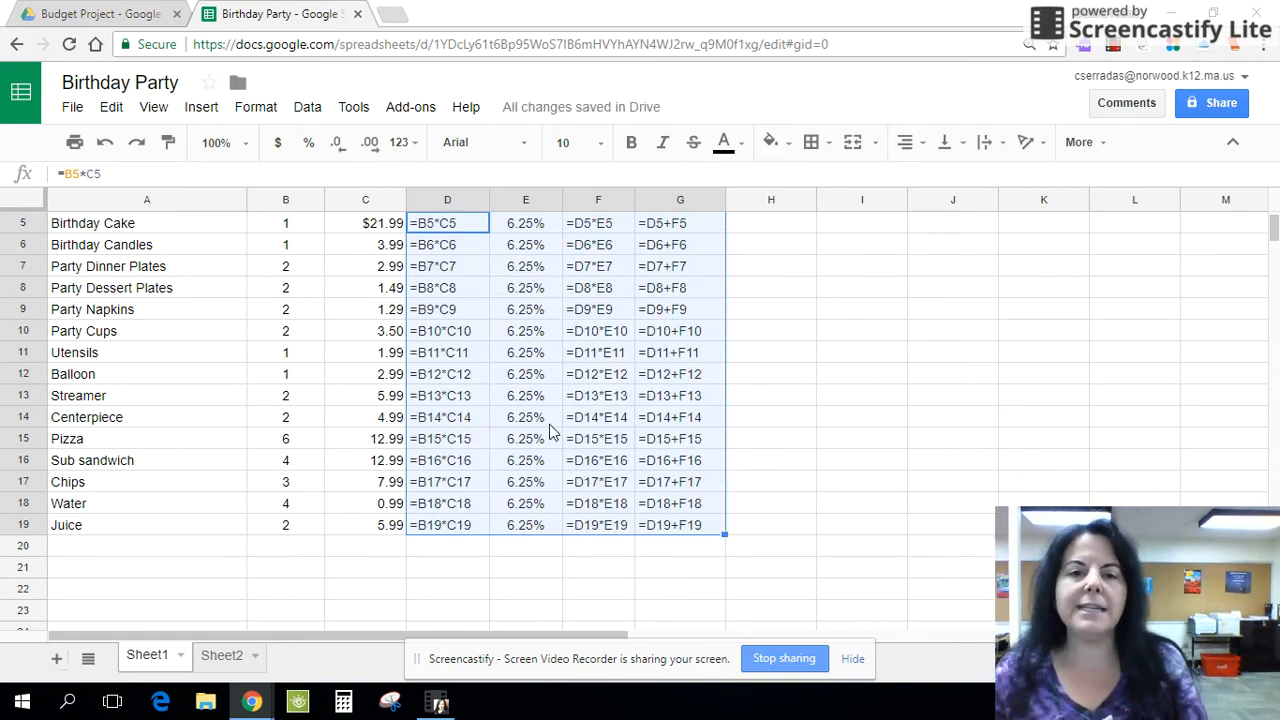
{"action": "key", "text": "ctrl+grave"}
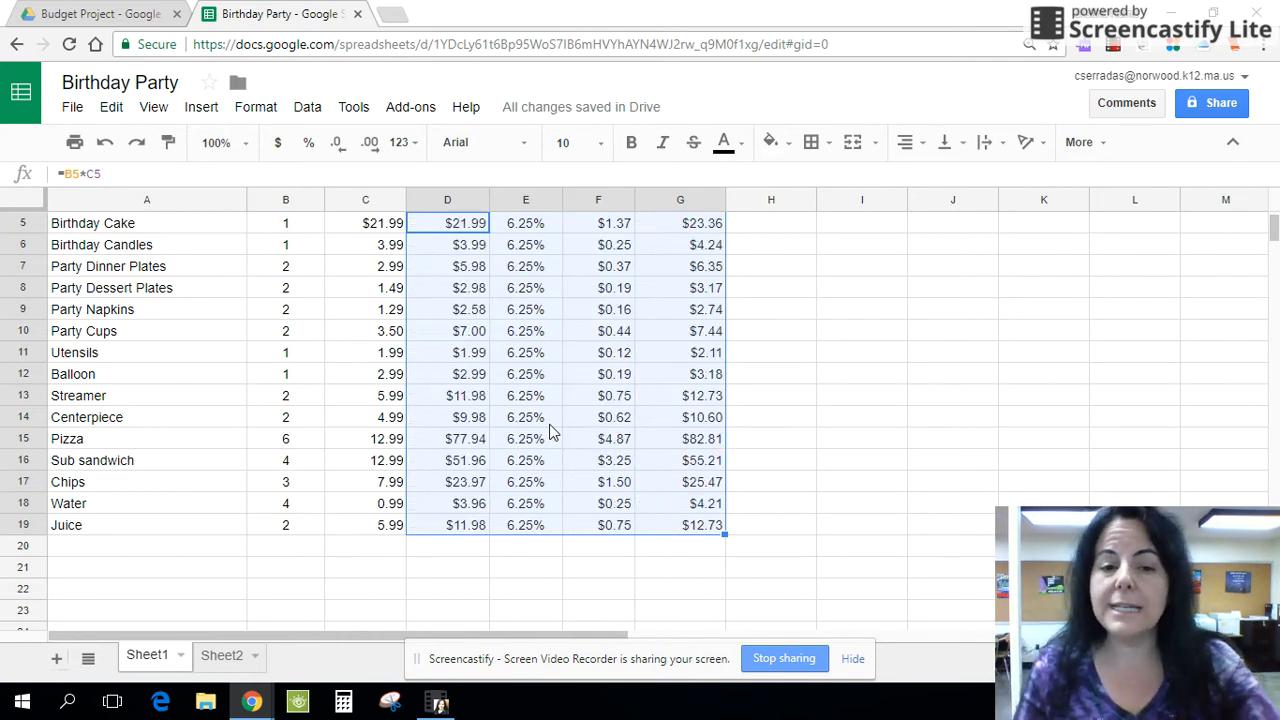
{"action": "left_click", "coordinate": [462, 565]}
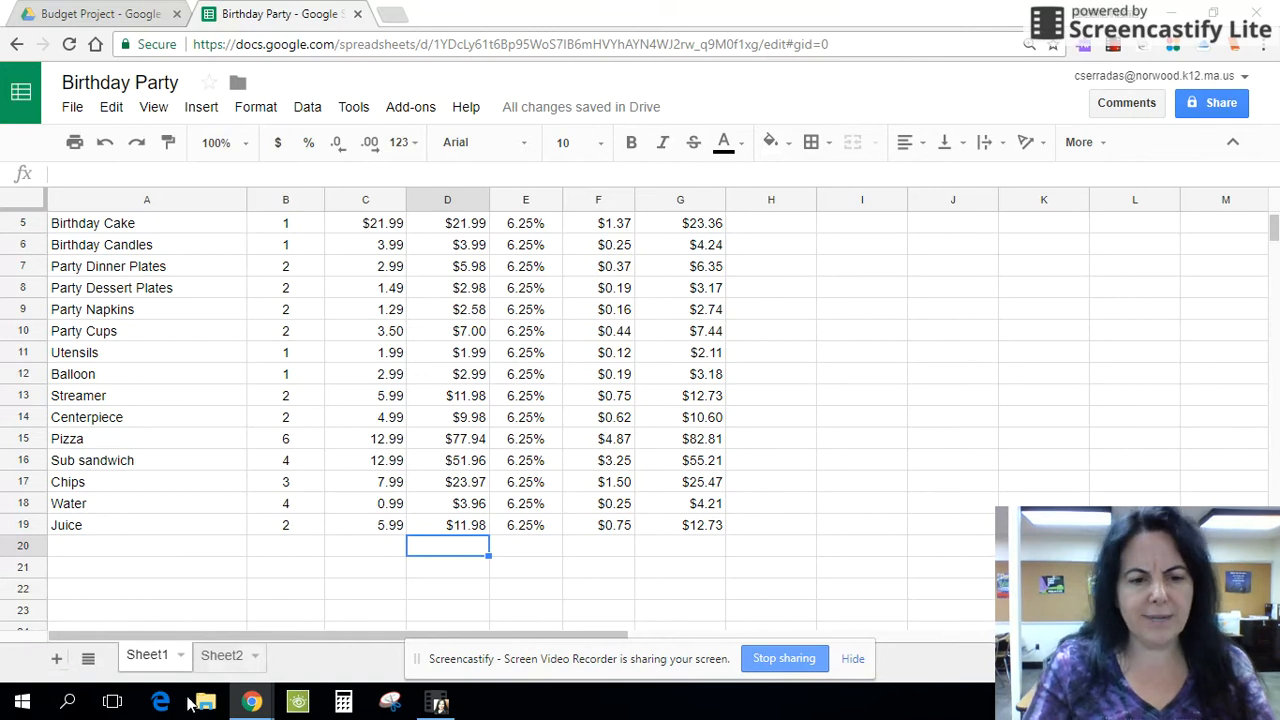
Switch to Sheet2 and examine its item list and the Total Cost, Budget and Over / (Under) Budget rows.
{"action": "left_click", "coordinate": [218, 658]}
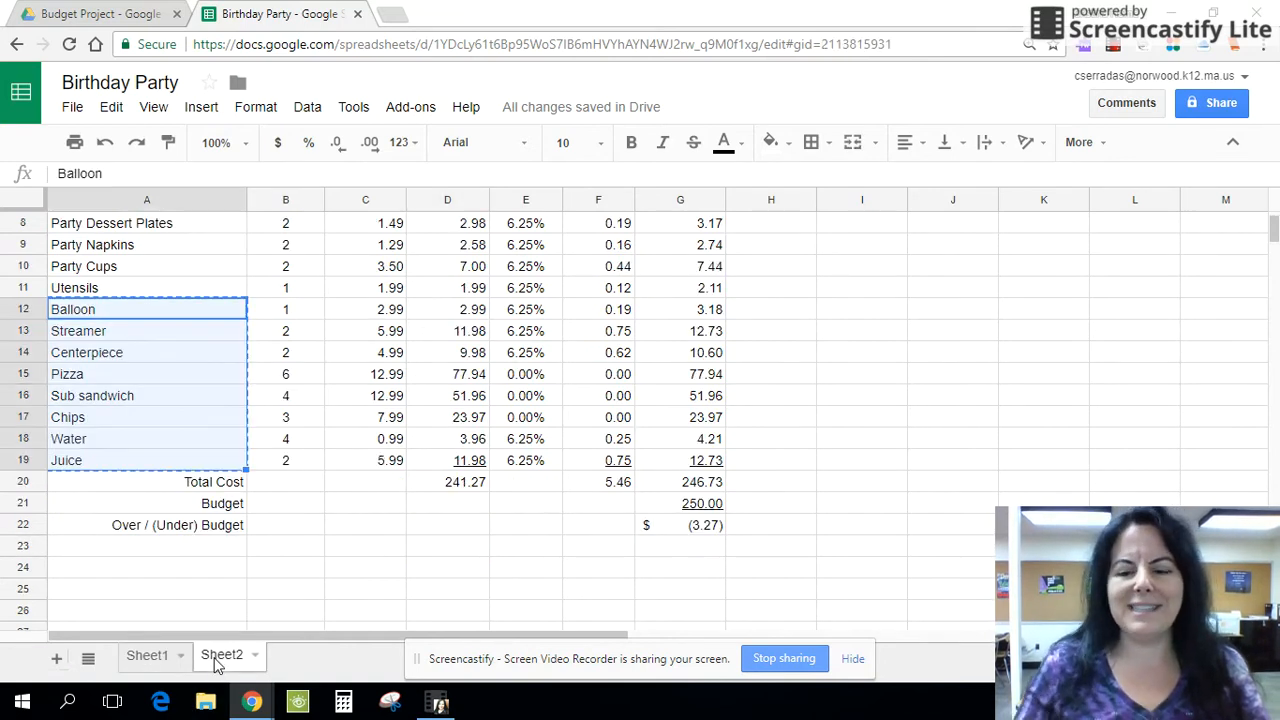
{"action": "key", "text": "Up"}
{"action": "key", "text": "Up"}
{"action": "key", "text": "Up"}
{"action": "key", "text": "Up"}
{"action": "key", "text": "Up"}
{"action": "key", "text": "Up"}
{"action": "key", "text": "Up"}
{"action": "key", "text": "Up"}
{"action": "key", "text": "Up"}
{"action": "key", "text": "Up"}
{"action": "key", "text": "Up"}
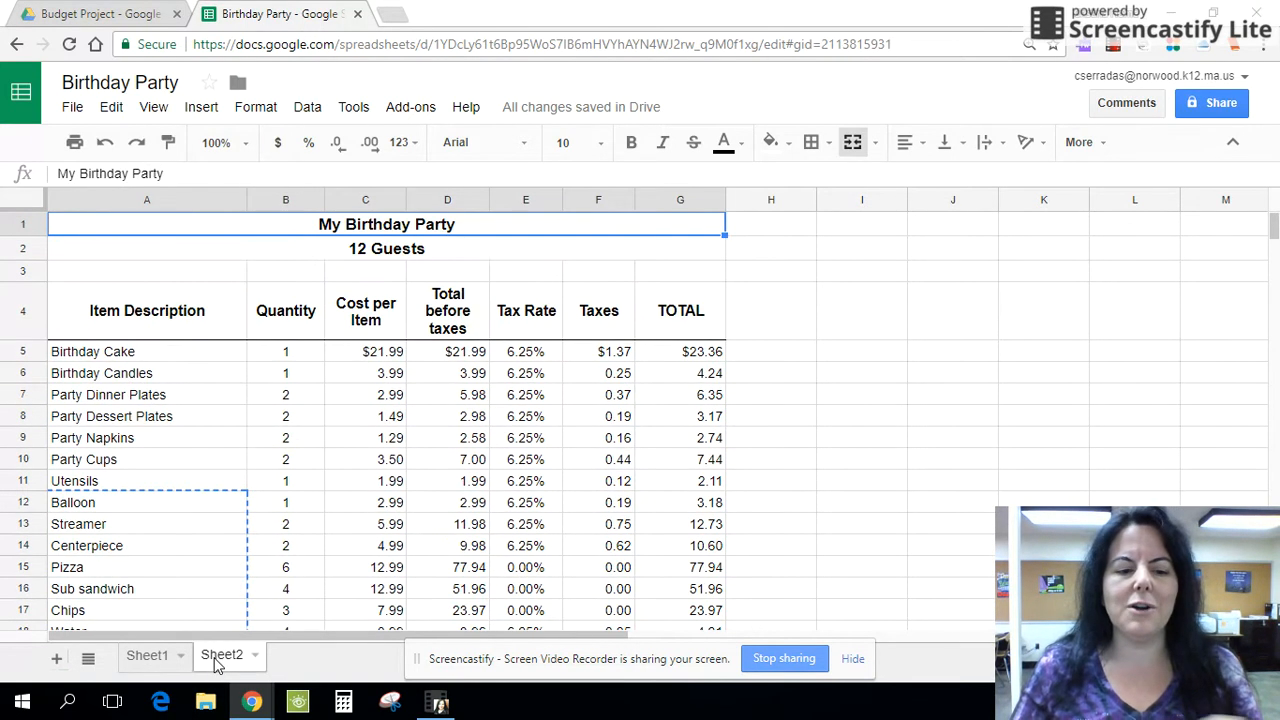
{"action": "key", "text": "Down"}
{"action": "key", "text": "Down"}
{"action": "key", "text": "Down"}
{"action": "key", "text": "Down"}
{"action": "key", "text": "Down"}
{"action": "key", "text": "Down"}
{"action": "key", "text": "Down"}
{"action": "key", "text": "Down"}
{"action": "key", "text": "Down"}
{"action": "key", "text": "Down"}
{"action": "key", "text": "Down"}
{"action": "key", "text": "Down"}
{"action": "key", "text": "Down"}
{"action": "key", "text": "Down"}
{"action": "key", "text": "Down"}
{"action": "key", "text": "Down"}
{"action": "key", "text": "Down"}
{"action": "key", "text": "Down"}
{"action": "key", "text": "Down"}
{"action": "key", "text": "Down"}
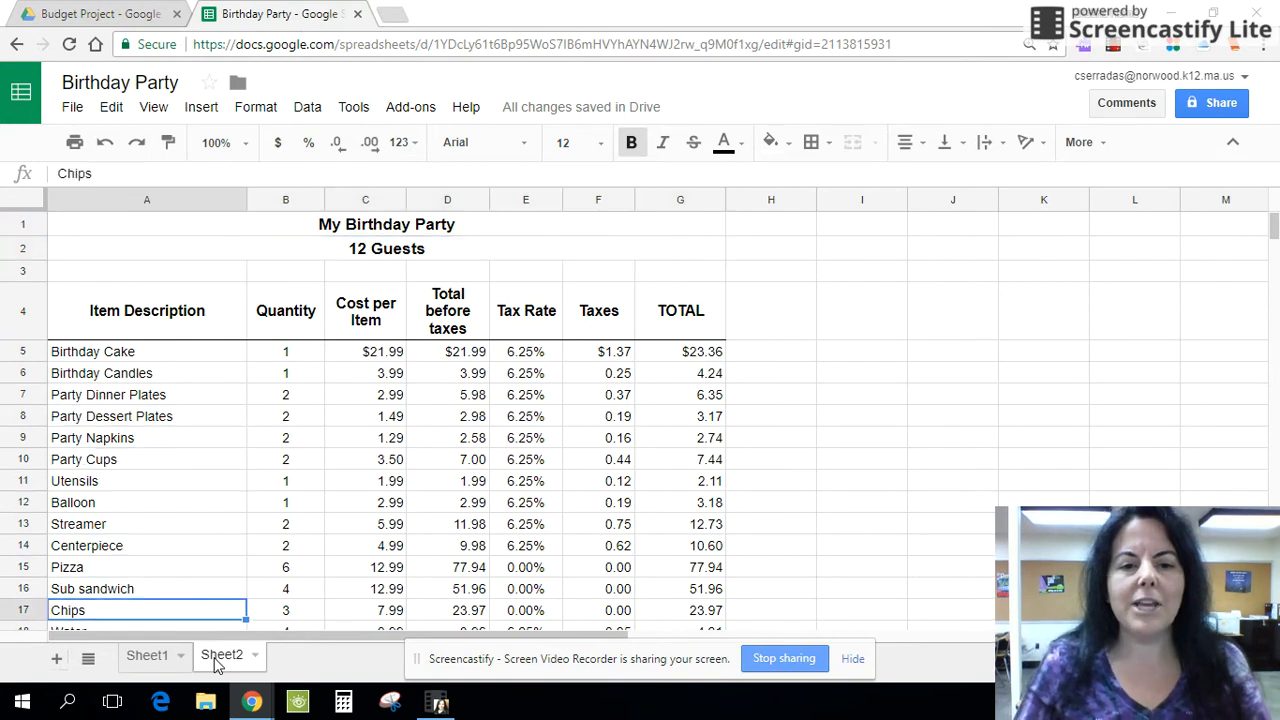
{"action": "key", "text": "Up"}
{"action": "key", "text": "Up"}
{"action": "key", "text": "Up"}
{"action": "key", "text": "Up"}
{"action": "key", "text": "Up"}
{"action": "key", "text": "Up"}
{"action": "key", "text": "Up"}
{"action": "key", "text": "Up"}
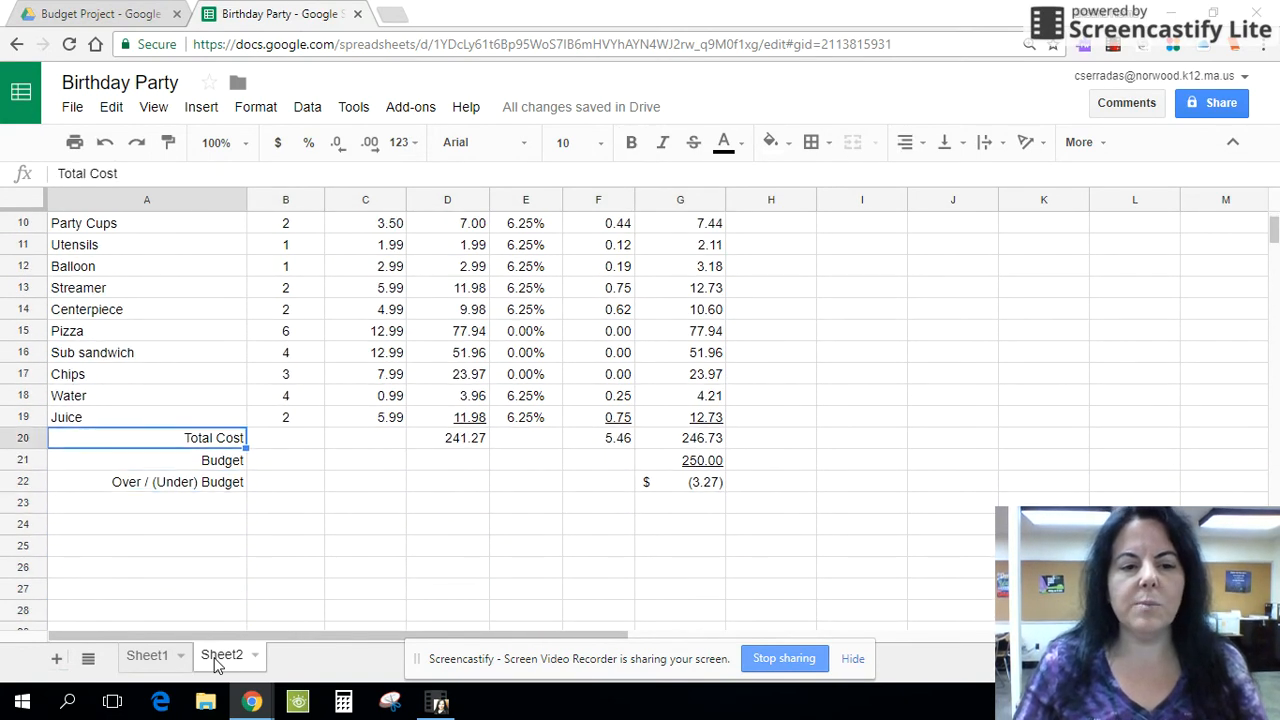
{"action": "key", "text": "Down"}
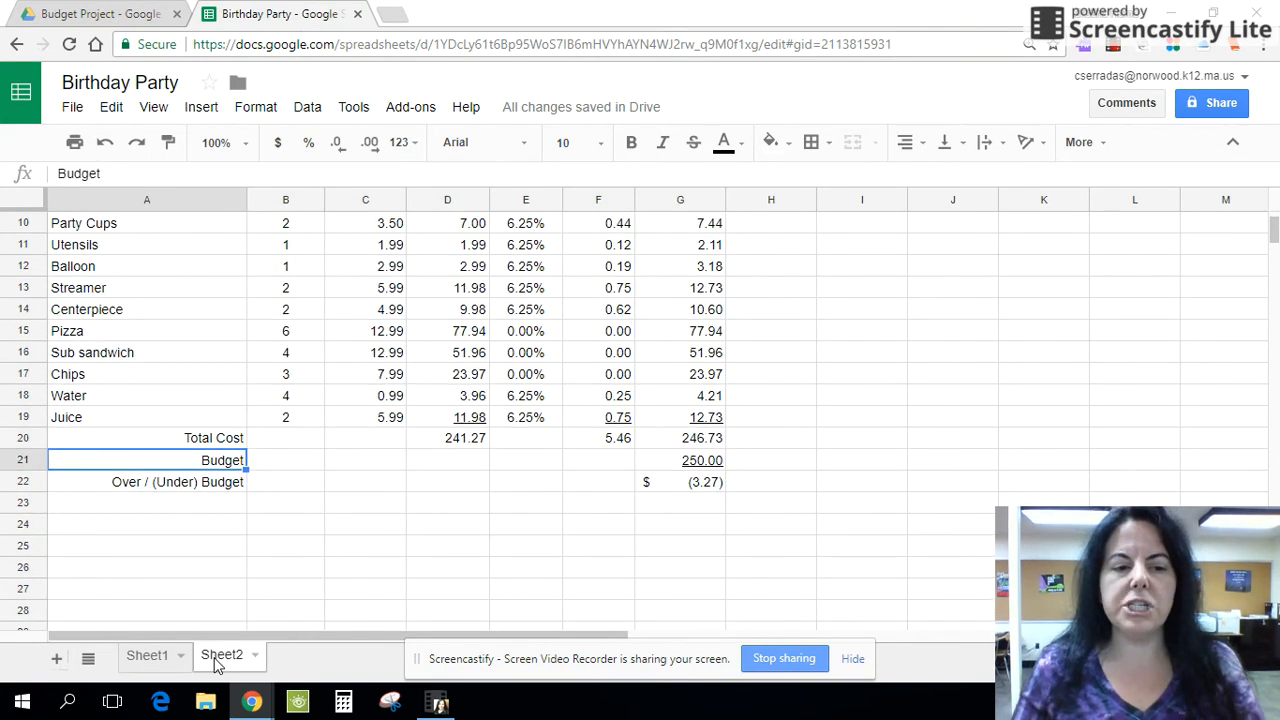
{"action": "key", "text": "Down"}
{"action": "key", "text": "Right"}
{"action": "key", "text": "Right"}
{"action": "key", "text": "Right"}
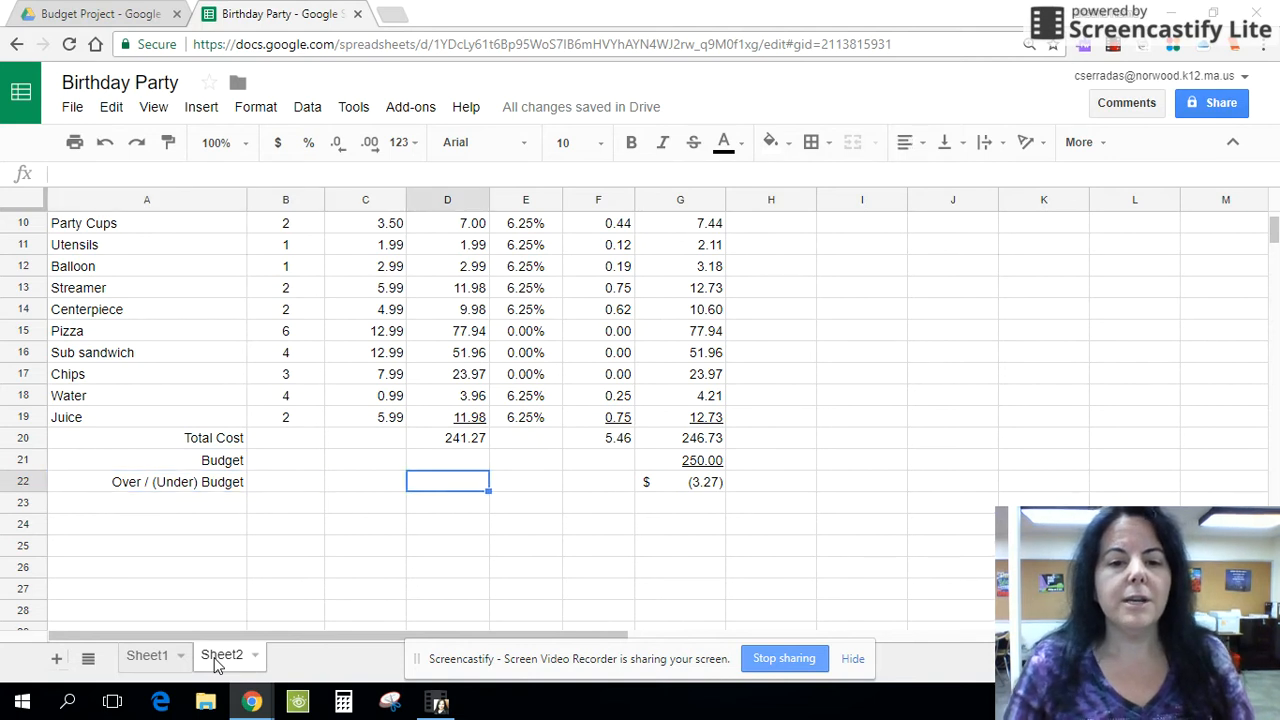
Open the pre-tax Total Cost formula in D20 for inspection and reduce the browser zoom to 90%.
{"action": "key", "text": "Up"}
{"action": "key", "text": "Up"}
{"action": "key", "text": "F2"}
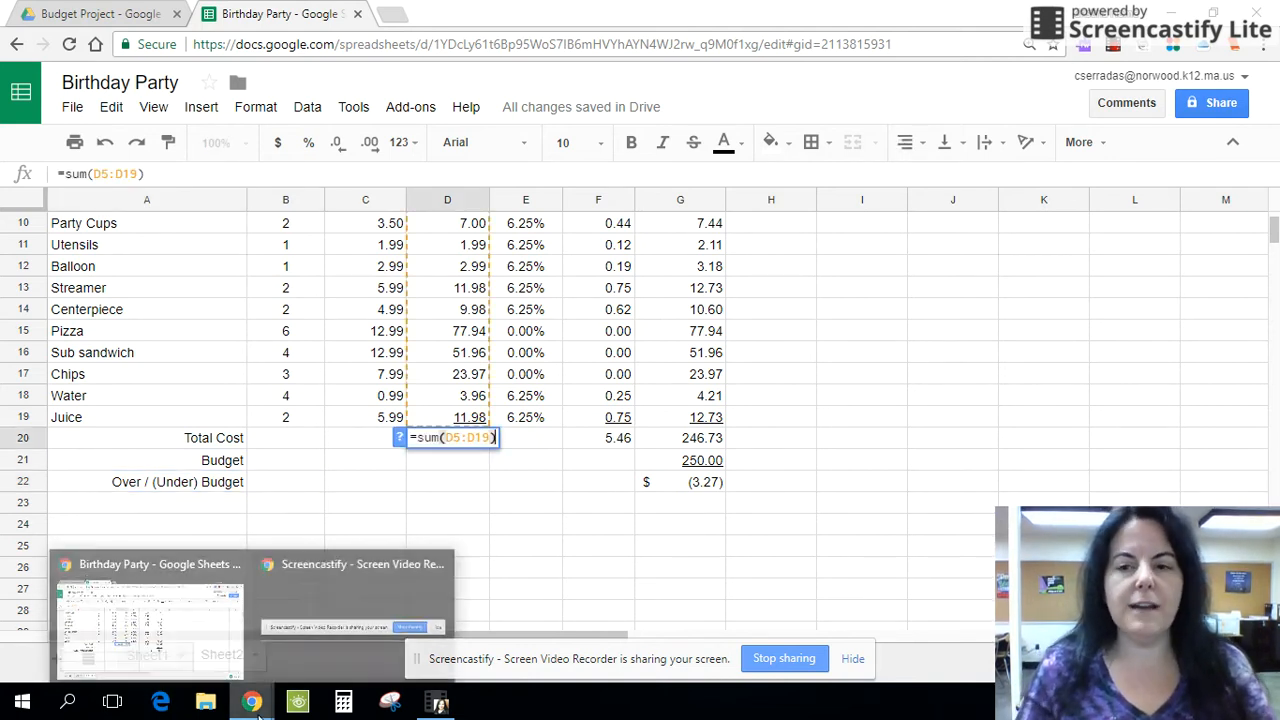
{"action": "key", "text": "ctrl+minus"}
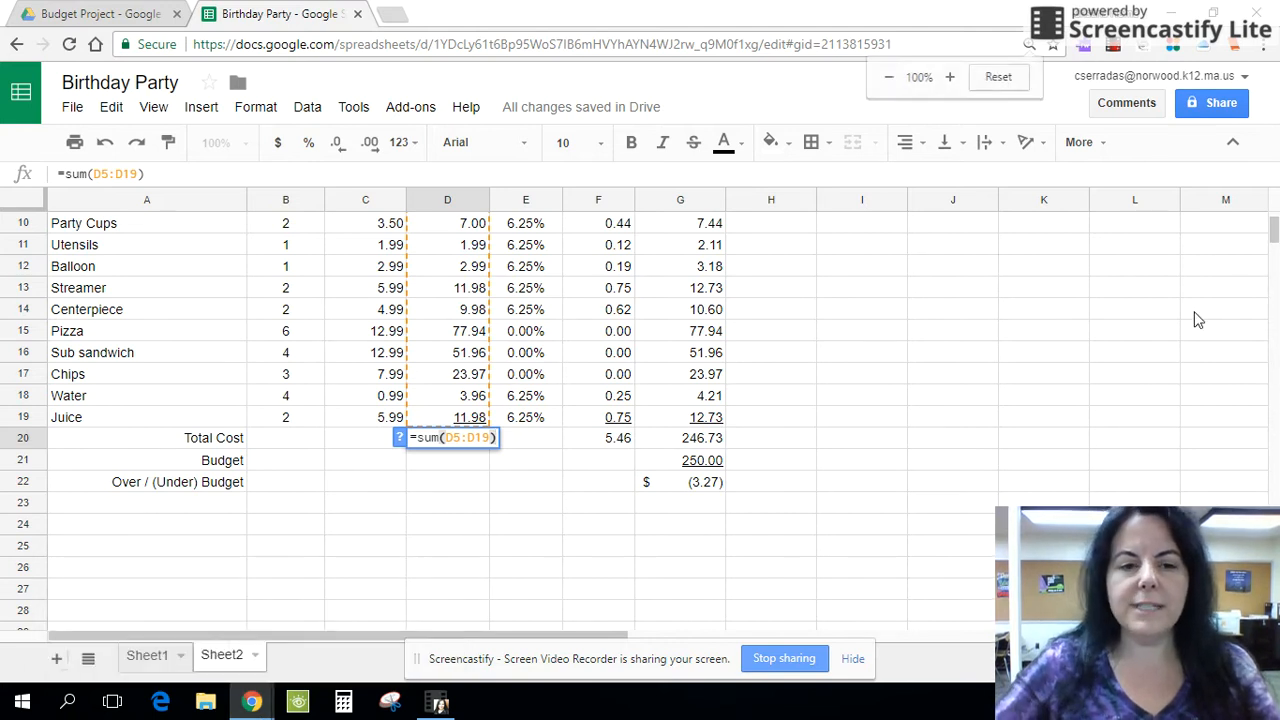
{"action": "key", "text": "ctrl+minus"}
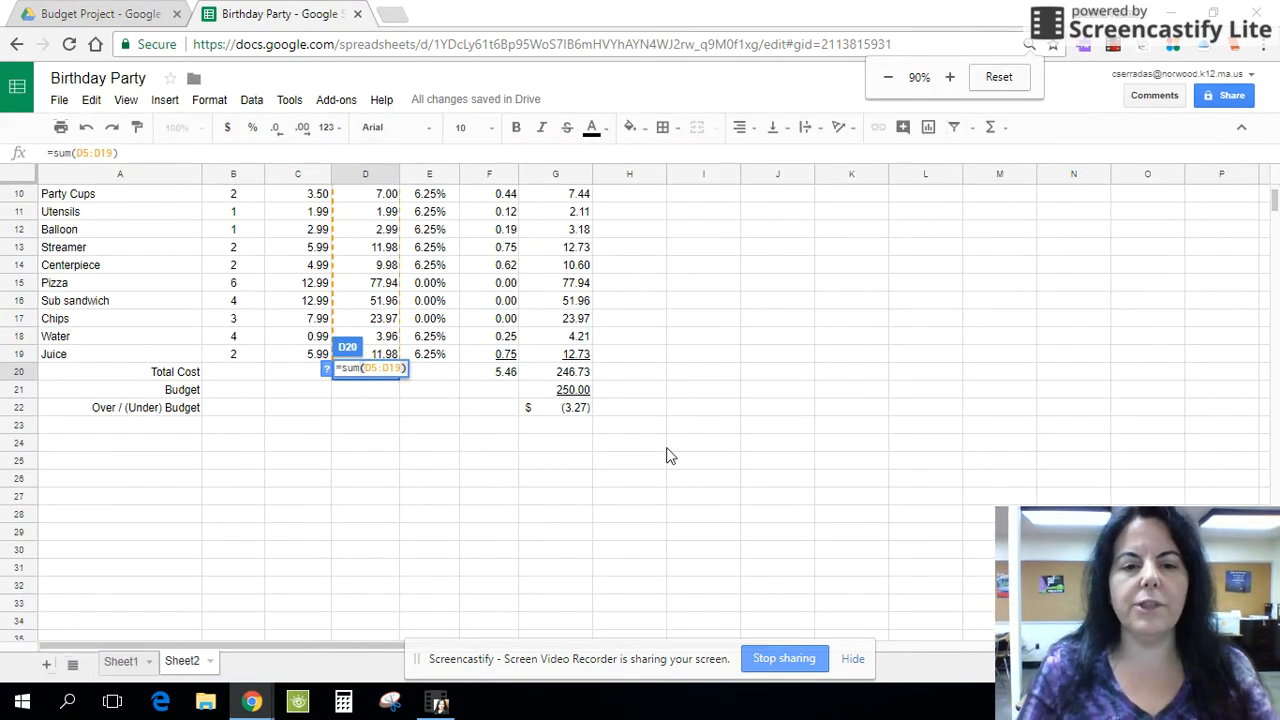
Check which cells of the Total before taxes column the Total Cost formula in D20 adds up.
{"action": "left_click", "coordinate": [558, 463]}
{"action": "key", "text": "Up"}
{"action": "key", "text": "Up"}
{"action": "key", "text": "Up"}
{"action": "key", "text": "Up"}
{"action": "key", "text": "Up"}
{"action": "key", "text": "Up"}
{"action": "key", "text": "Up"}
{"action": "key", "text": "Up"}
{"action": "key", "text": "Up"}
{"action": "key", "text": "Up"}
{"action": "key", "text": "Up"}
{"action": "key", "text": "Up"}
{"action": "key", "text": "Up"}
{"action": "key", "text": "Up"}
{"action": "key", "text": "Up"}
{"action": "key", "text": "Up"}
{"action": "key", "text": "Up"}
{"action": "key", "text": "Up"}
{"action": "key", "text": "Up"}
{"action": "key", "text": "Up"}
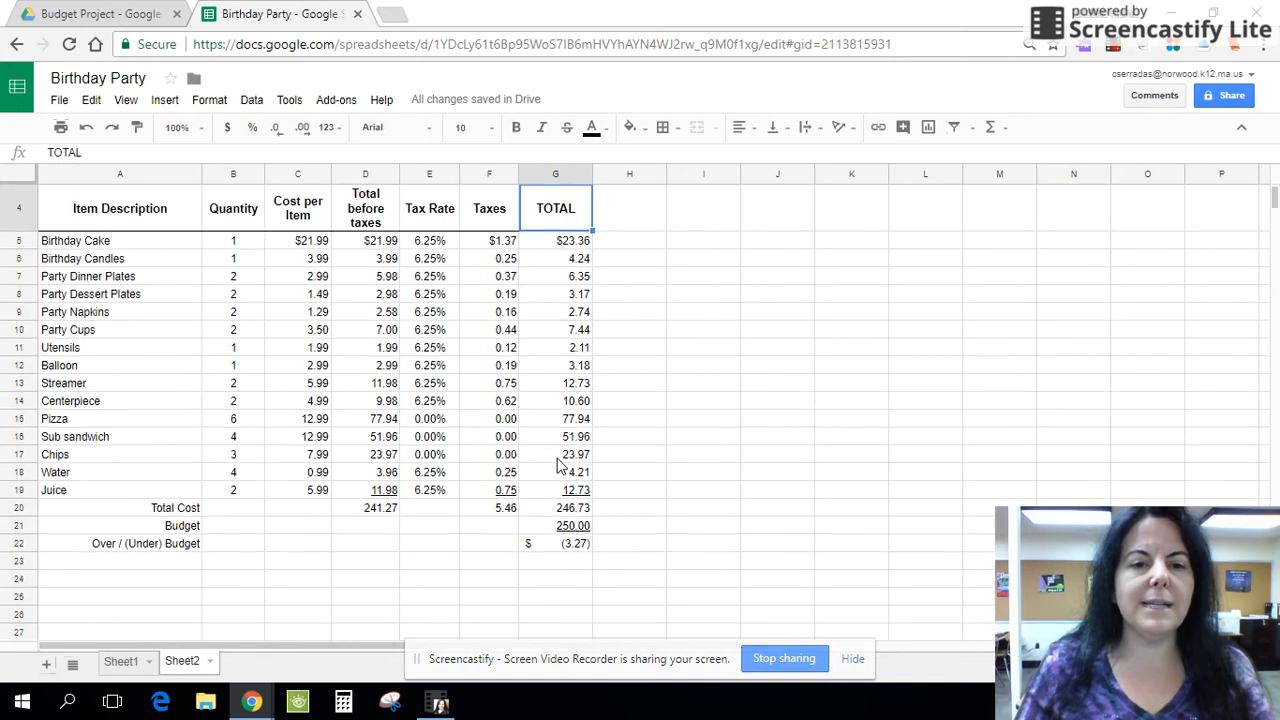
{"action": "key", "text": "Left"}
{"action": "key", "text": "Left"}
{"action": "key", "text": "Down"}
{"action": "key", "text": "Down"}
{"action": "key", "text": "Down"}
{"action": "key", "text": "Down"}
{"action": "key", "text": "Down"}
{"action": "key", "text": "Down"}
{"action": "key", "text": "Down"}
{"action": "key", "text": "Down"}
{"action": "key", "text": "Down"}
{"action": "key", "text": "Down"}
{"action": "key", "text": "Down"}
{"action": "key", "text": "Down"}
{"action": "key", "text": "Down"}
{"action": "key", "text": "Down"}
{"action": "key", "text": "Down"}
{"action": "key", "text": "Down"}
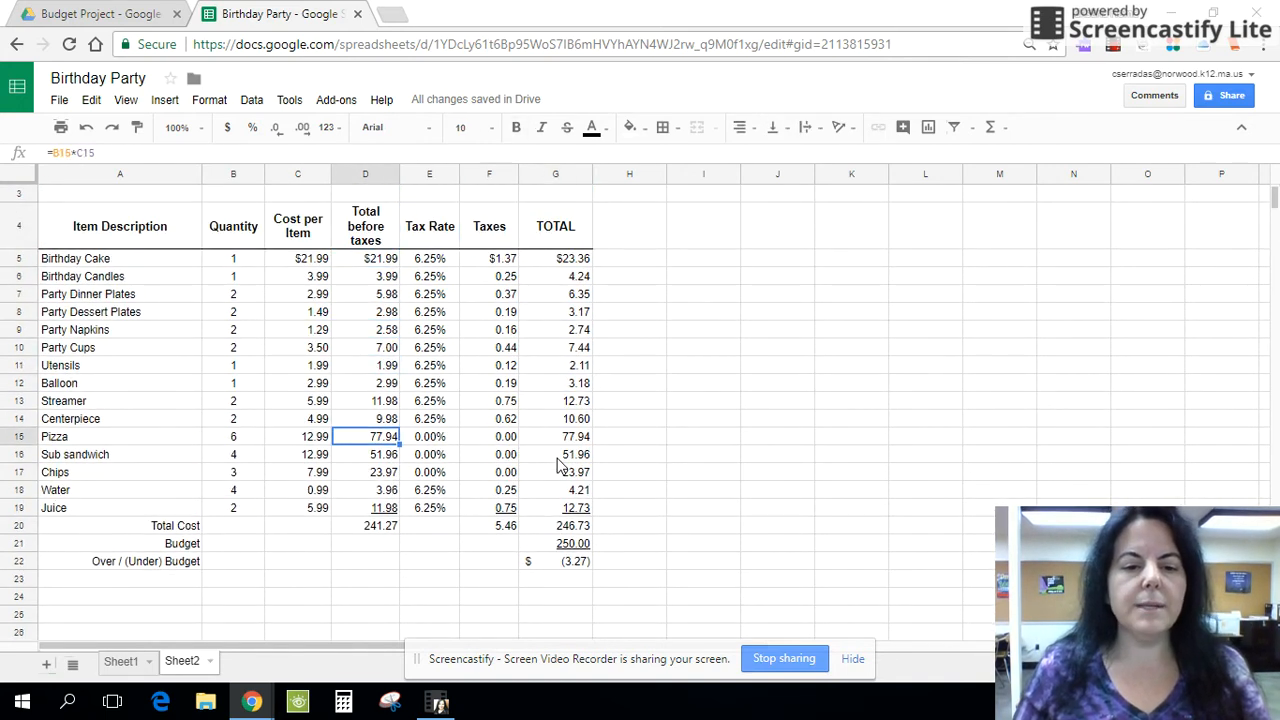
{"action": "key", "text": "Return"}
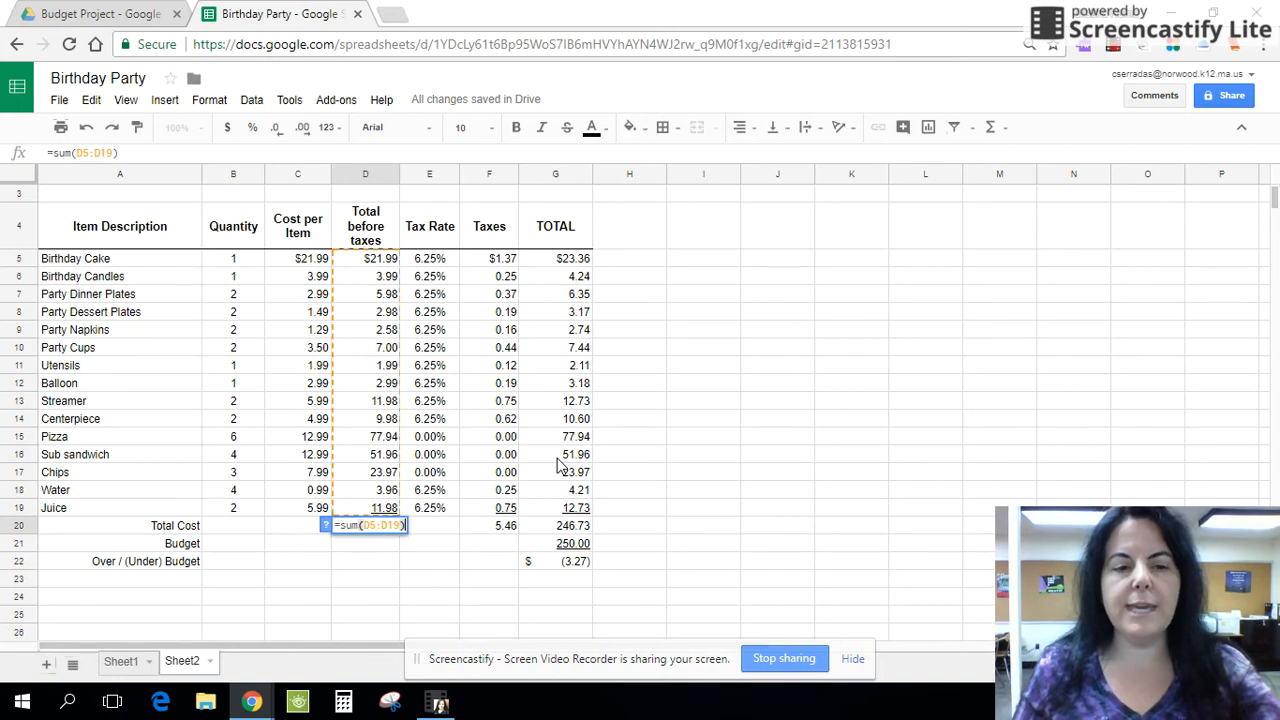
{"action": "key", "text": "Return"}
Inspect the Total Cost formulas for the Taxes column in F20 and the TOTAL column in G20.
{"action": "key", "text": "Up"}
{"action": "key", "text": "Right"}
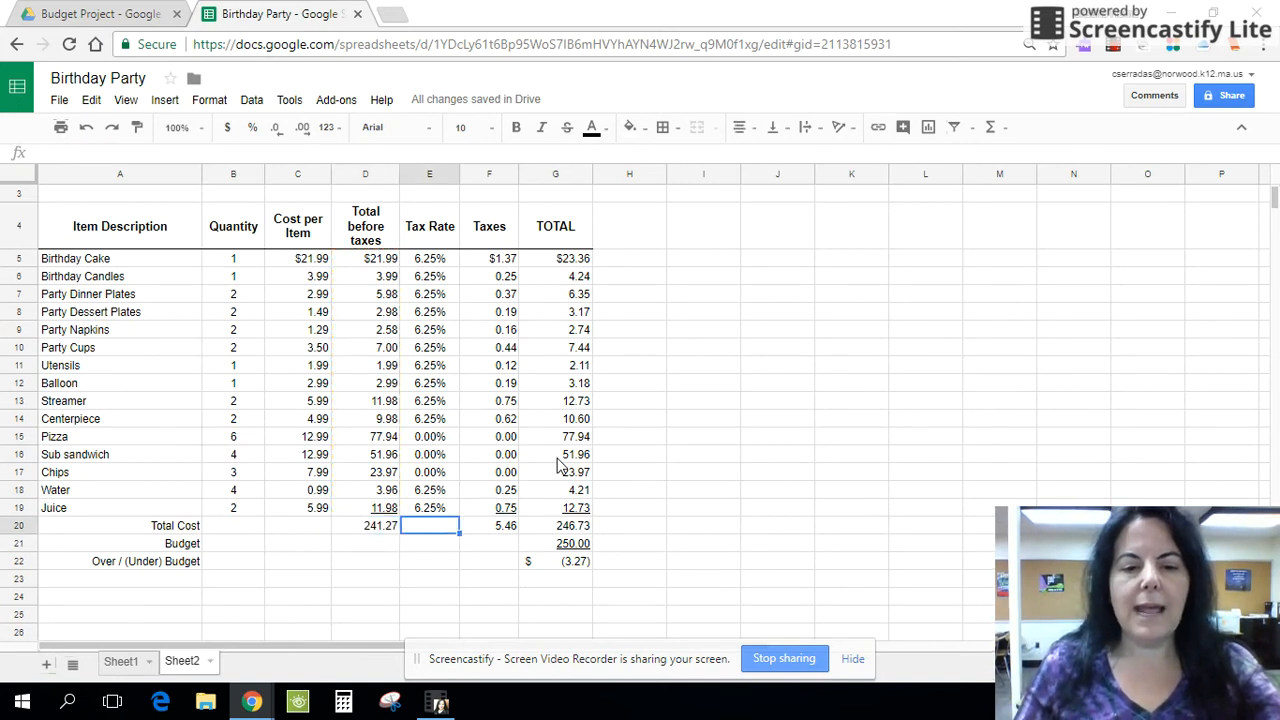
{"action": "key", "text": "Right"}
{"action": "key", "text": "Return"}
{"action": "key", "text": "Return"}
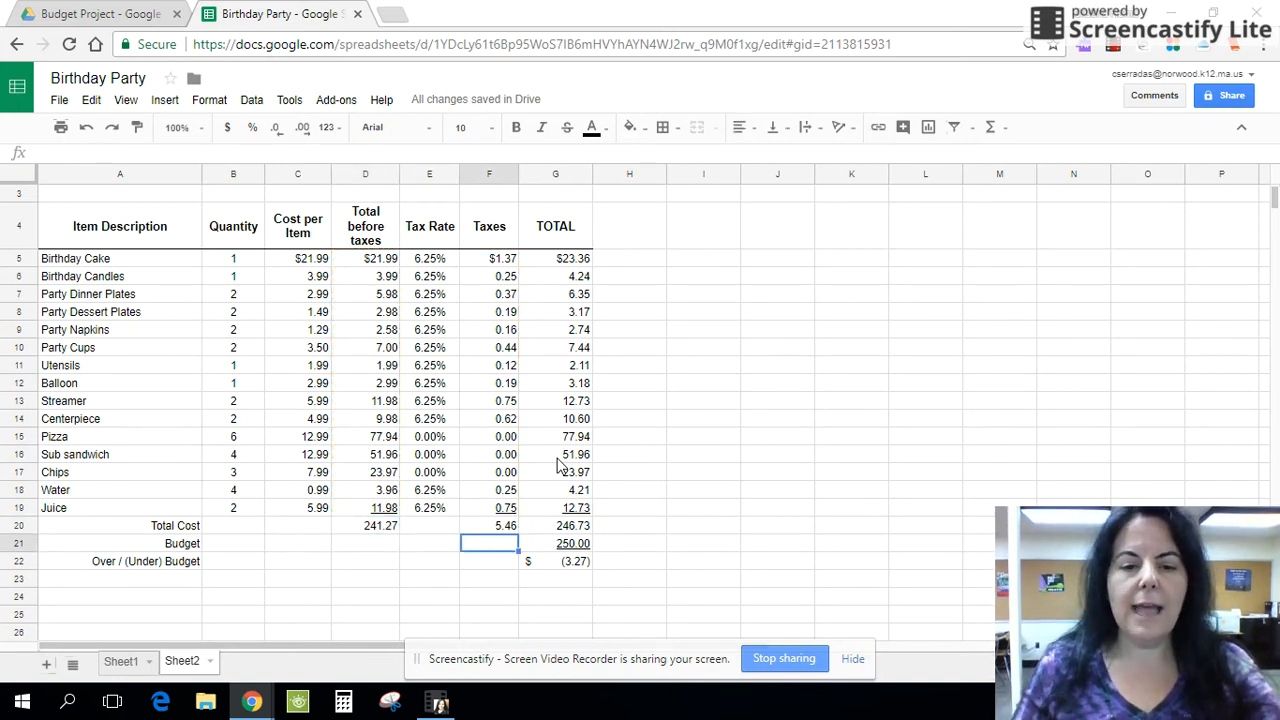
{"action": "key", "text": "Up"}
{"action": "key", "text": "Right"}
{"action": "key", "text": "Return"}
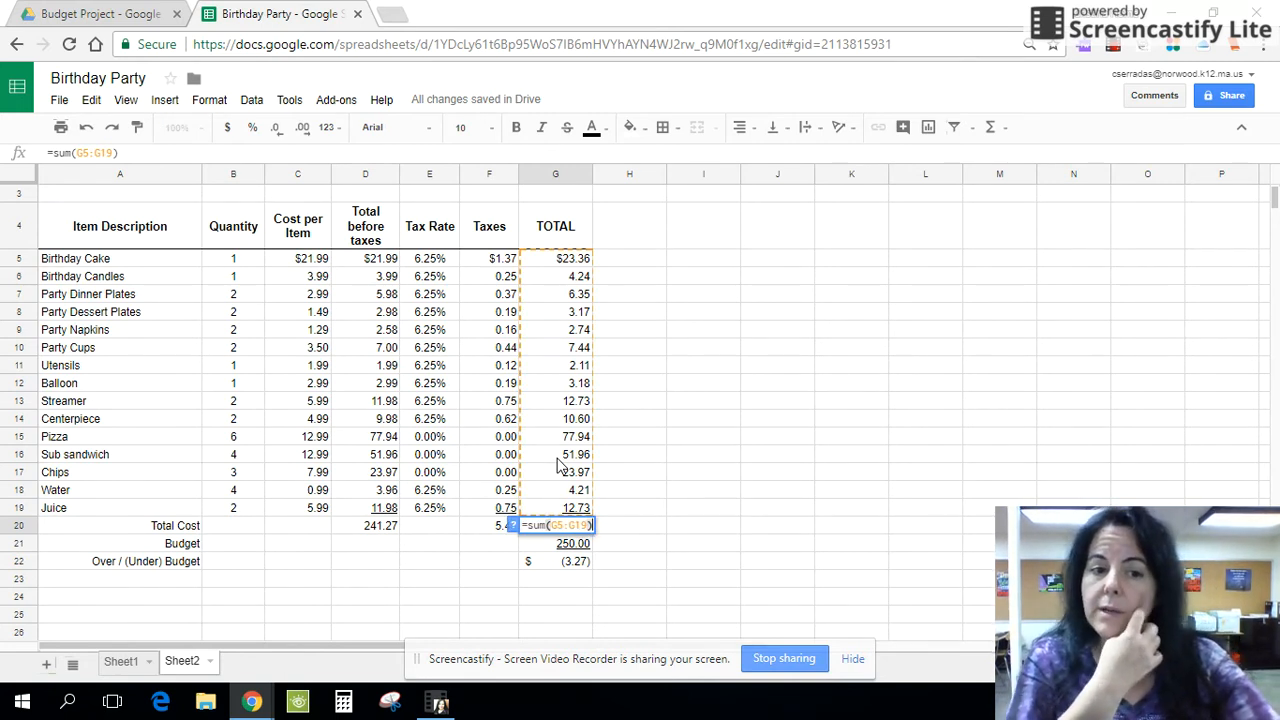
{"action": "key", "text": "Return"}
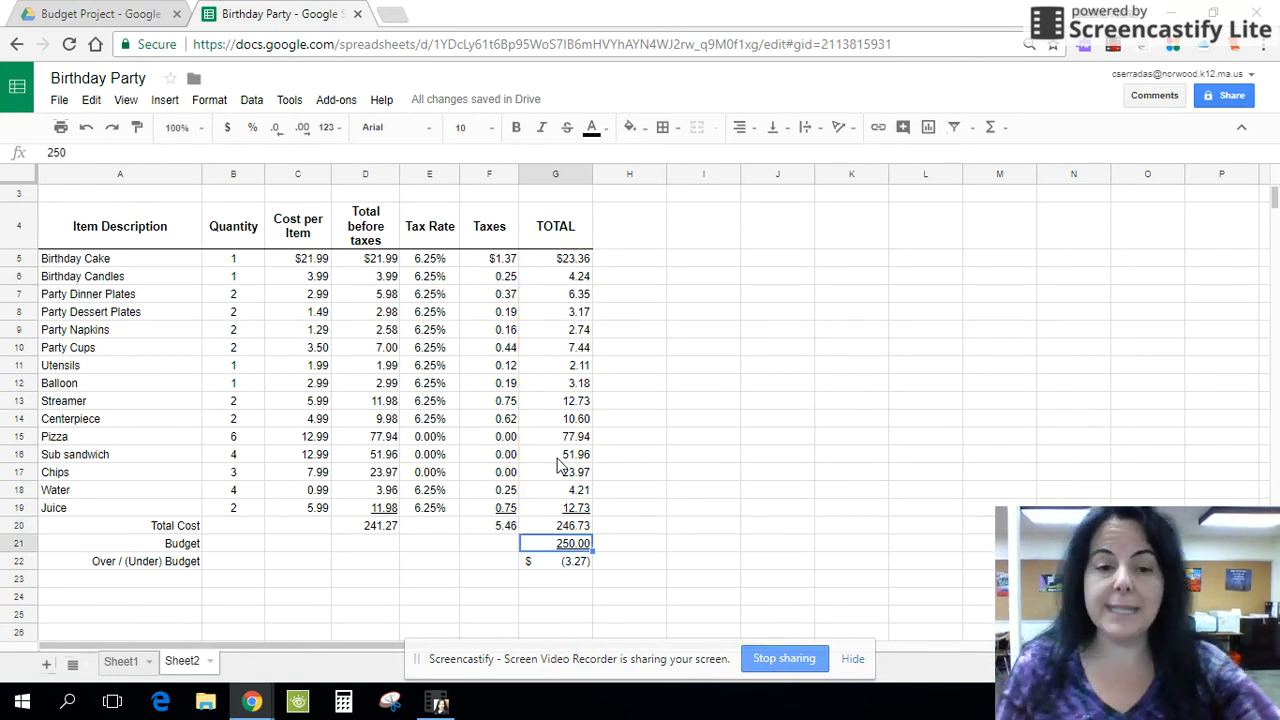
Examine the Pizza row, including its pre-tax total, taxes and the tax rate in E15.
{"action": "key", "text": "Up"}
{"action": "key", "text": "Up"}
{"action": "key", "text": "Up"}
{"action": "key", "text": "Up"}
{"action": "key", "text": "Up"}
{"action": "key", "text": "Up"}
{"action": "key", "text": "Left"}
{"action": "key", "text": "Left"}
{"action": "key", "text": "Left"}
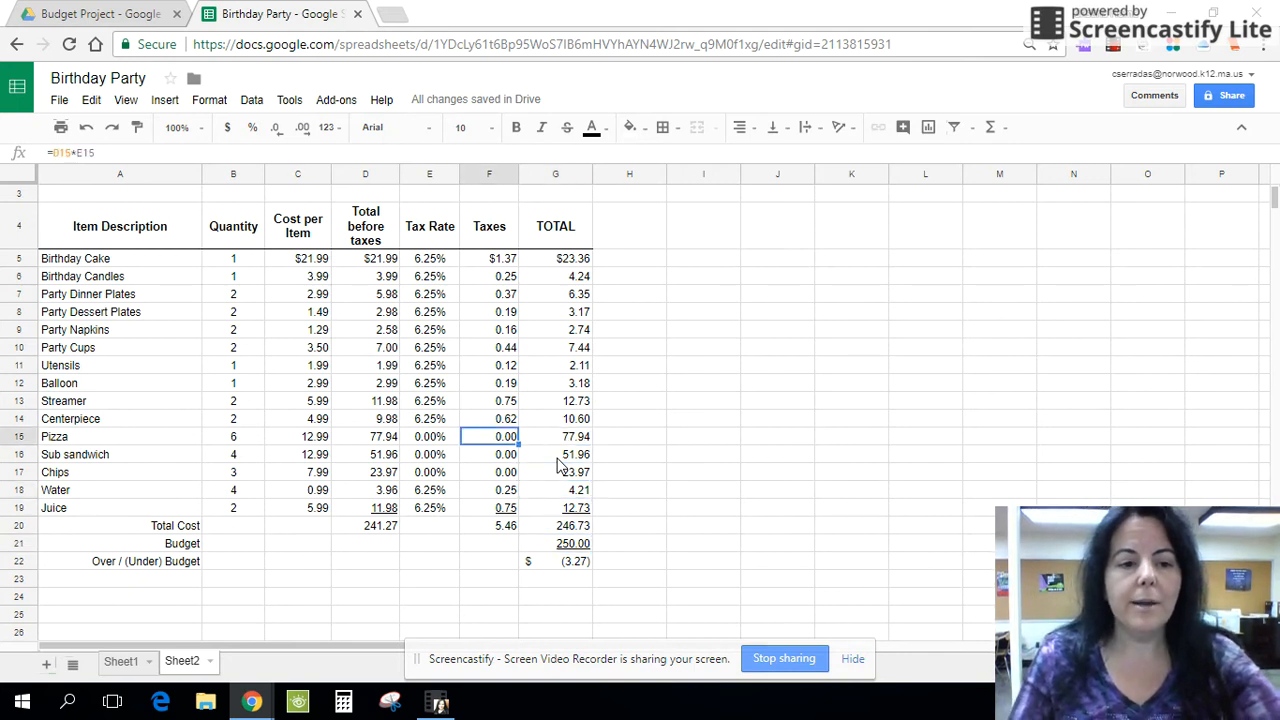
{"action": "key", "text": "Left"}
{"action": "key", "text": "Left"}
{"action": "key", "text": "Left"}
{"action": "key", "text": "Right"}
{"action": "key", "text": "Right"}
{"action": "key", "text": "Right"}
{"action": "key", "text": "Right"}
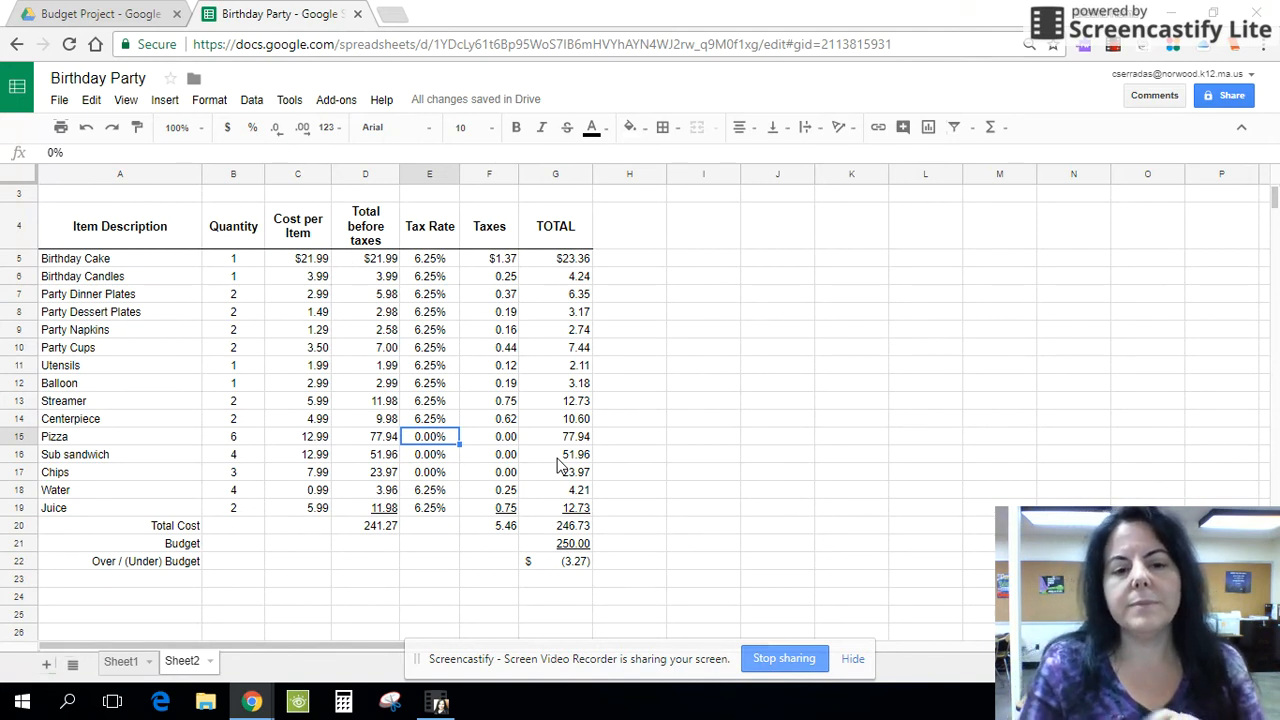
Set the tax rates of Water in E18 and Juice in E19 to 0%.
{"action": "key", "text": "Down"}
{"action": "key", "text": "Down"}
{"action": "key", "text": "Down"}
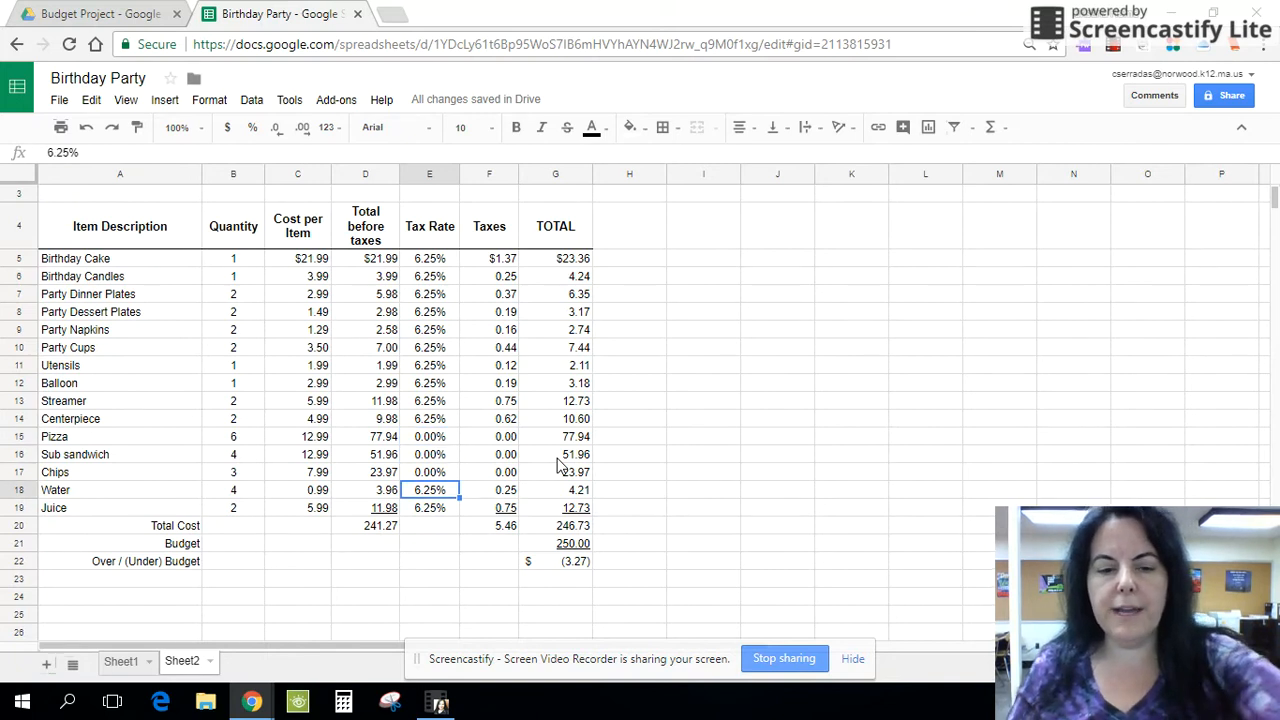
{"action": "type", "text": "0"}
{"action": "key", "text": "Return"}
{"action": "type", "text": "0"}
{"action": "key", "text": "Return"}
{"action": "key", "text": "Up"}
{"action": "key", "text": "Up"}
{"action": "key", "text": "Up"}
{"action": "key", "text": "Up"}
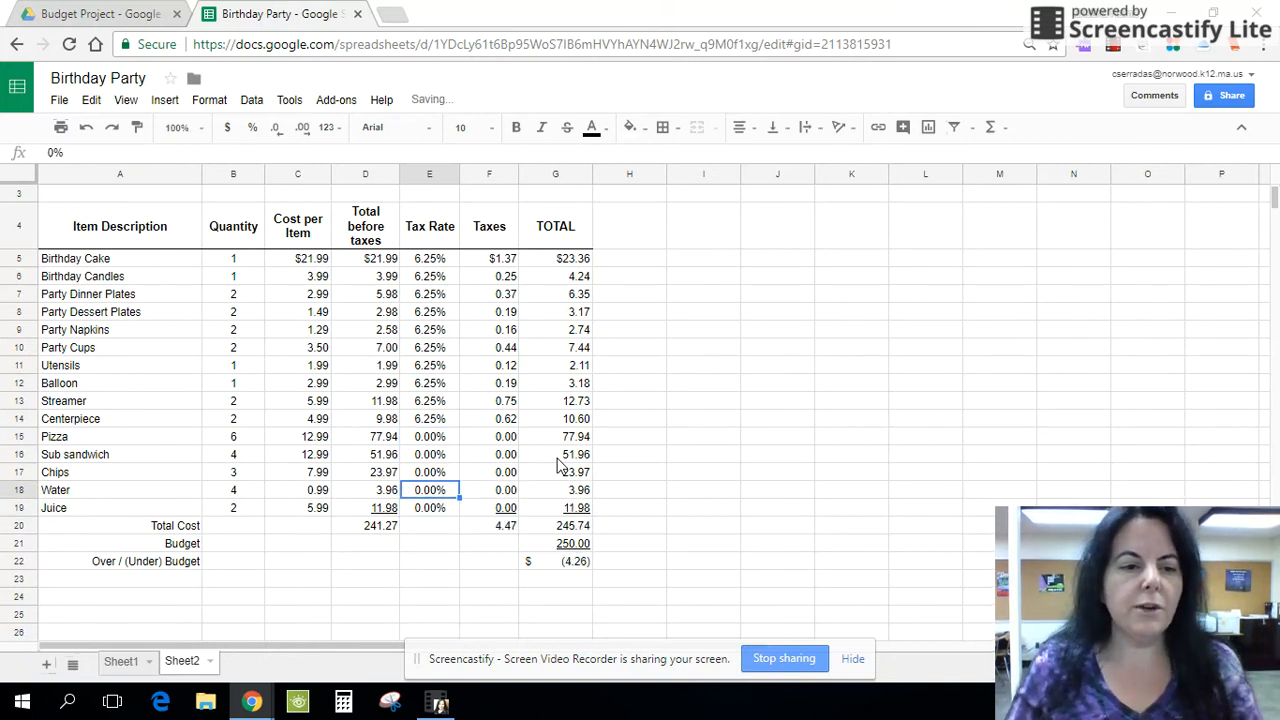
Review the tax rates of the food and drink items from Chips to Juice.
{"action": "key", "text": "Up"}
{"action": "key", "text": "Left"}
{"action": "key", "text": "Right"}
{"action": "key", "text": "Down"}
{"action": "key", "text": "Down"}
{"action": "key", "text": "Down"}
{"action": "key", "text": "Down"}
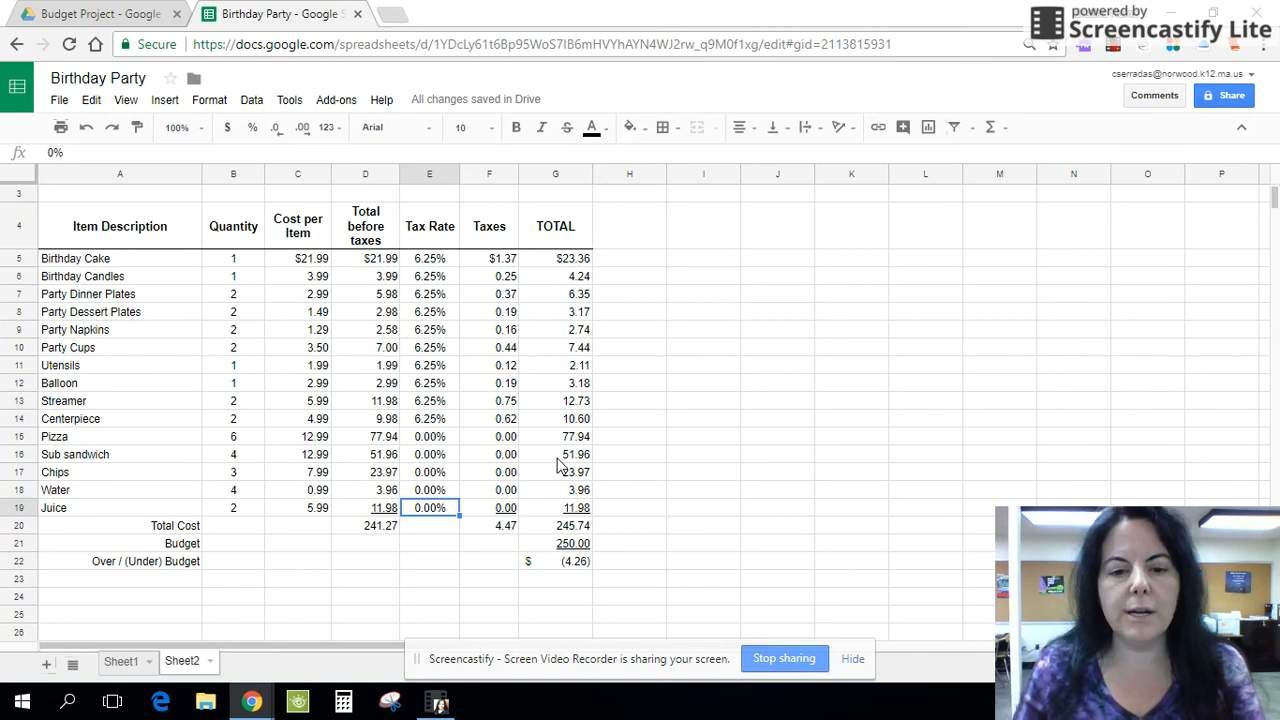
{"action": "key", "text": "Up"}
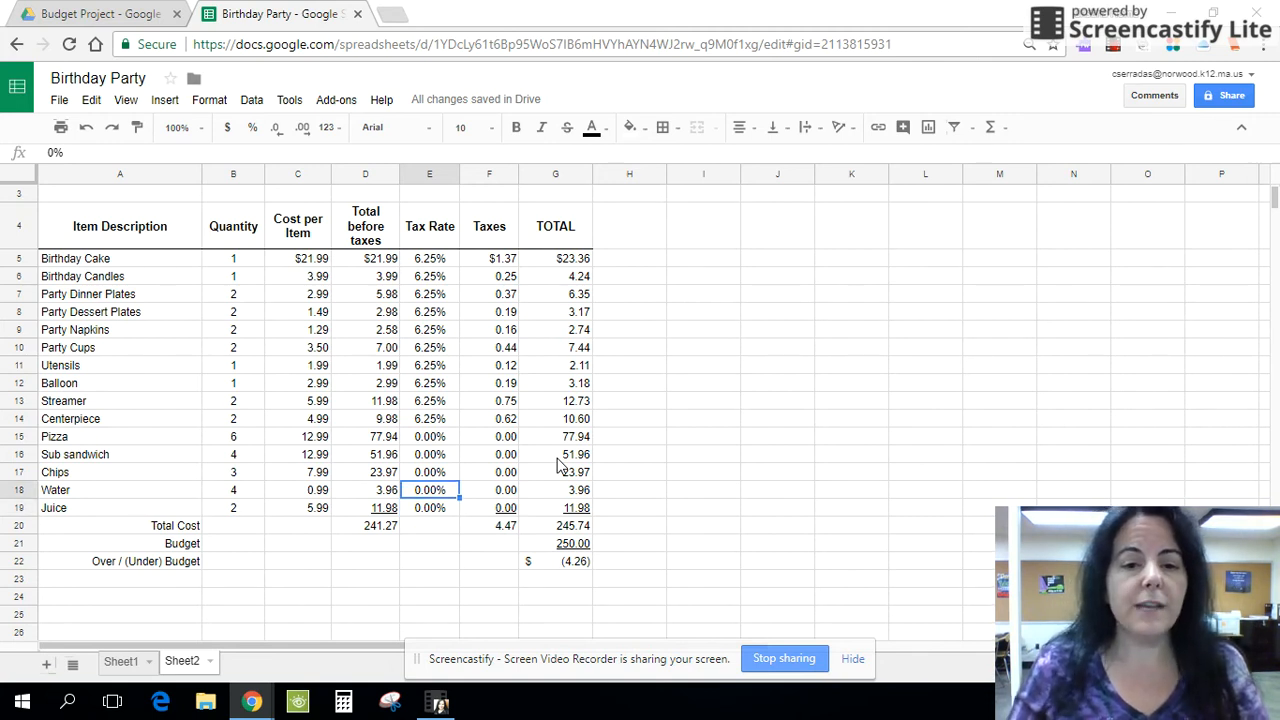
Inspect the overall Total Cost in G20 and the Budget amount in G21.
{"action": "key", "text": "Right"}
{"action": "key", "text": "Right"}
{"action": "key", "text": "Down"}
{"action": "key", "text": "Down"}
{"action": "key", "text": "Return"}
{"action": "key", "text": "Return"}
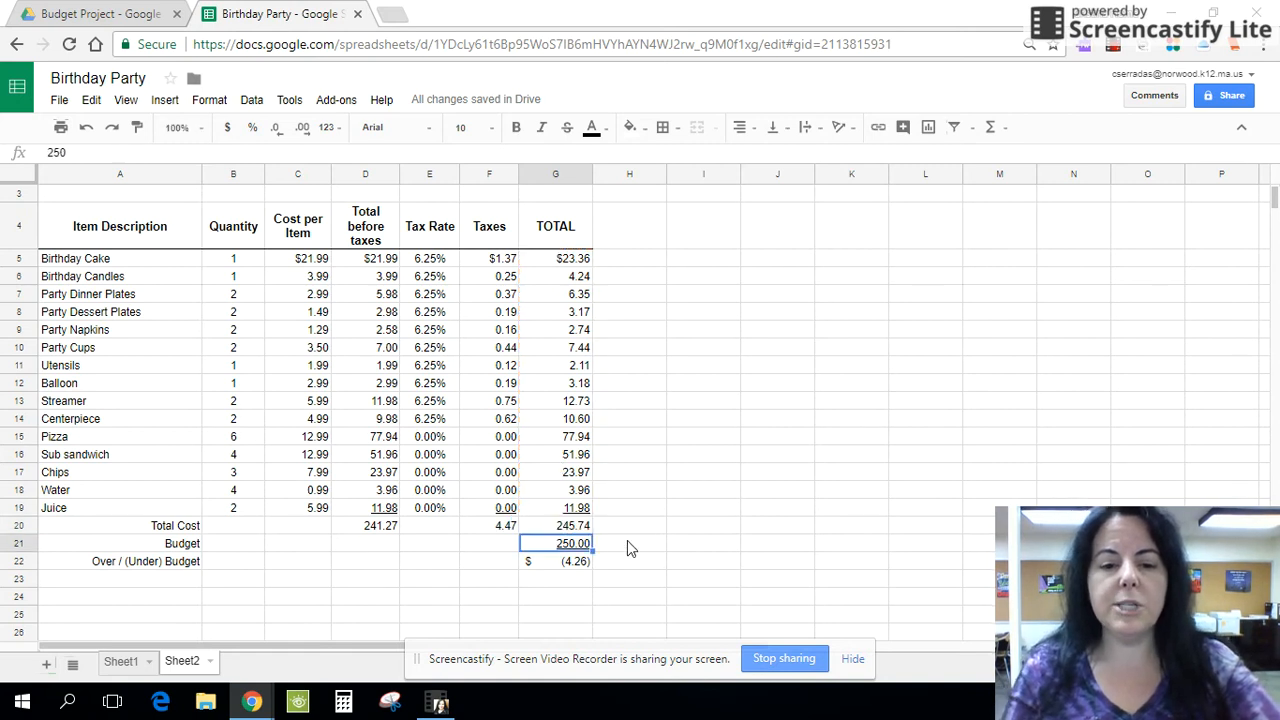
{"action": "left_click", "coordinate": [584, 530]}
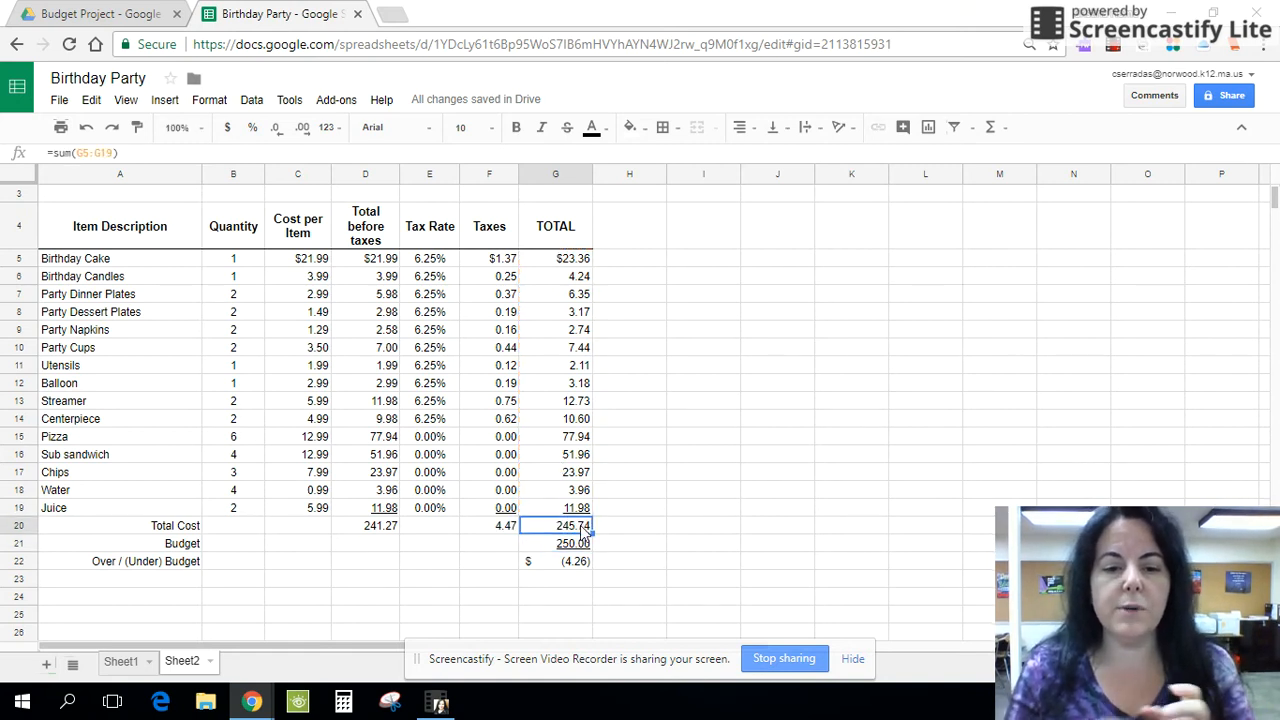
{"action": "left_click", "coordinate": [583, 547]}
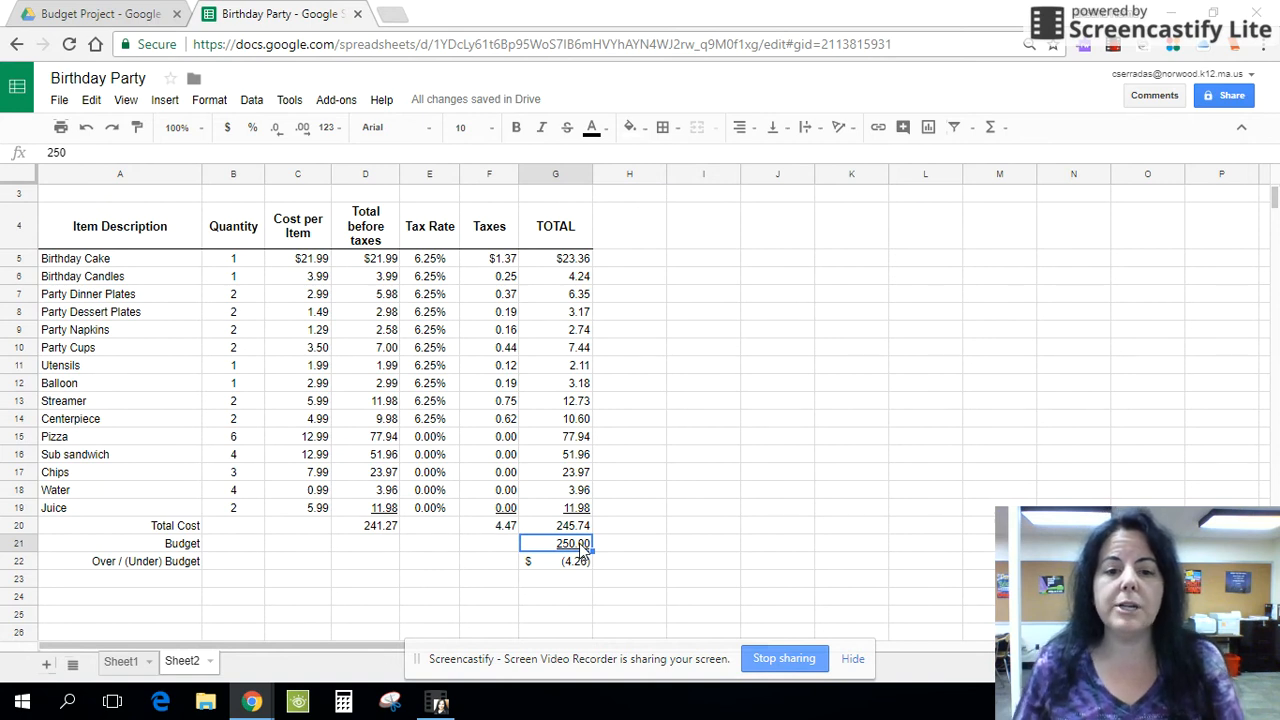
Inspect the Over / (Under) Budget formula in G22, show all formulas on the sheet, and return to calculated values.
{"action": "key", "text": "Down"}
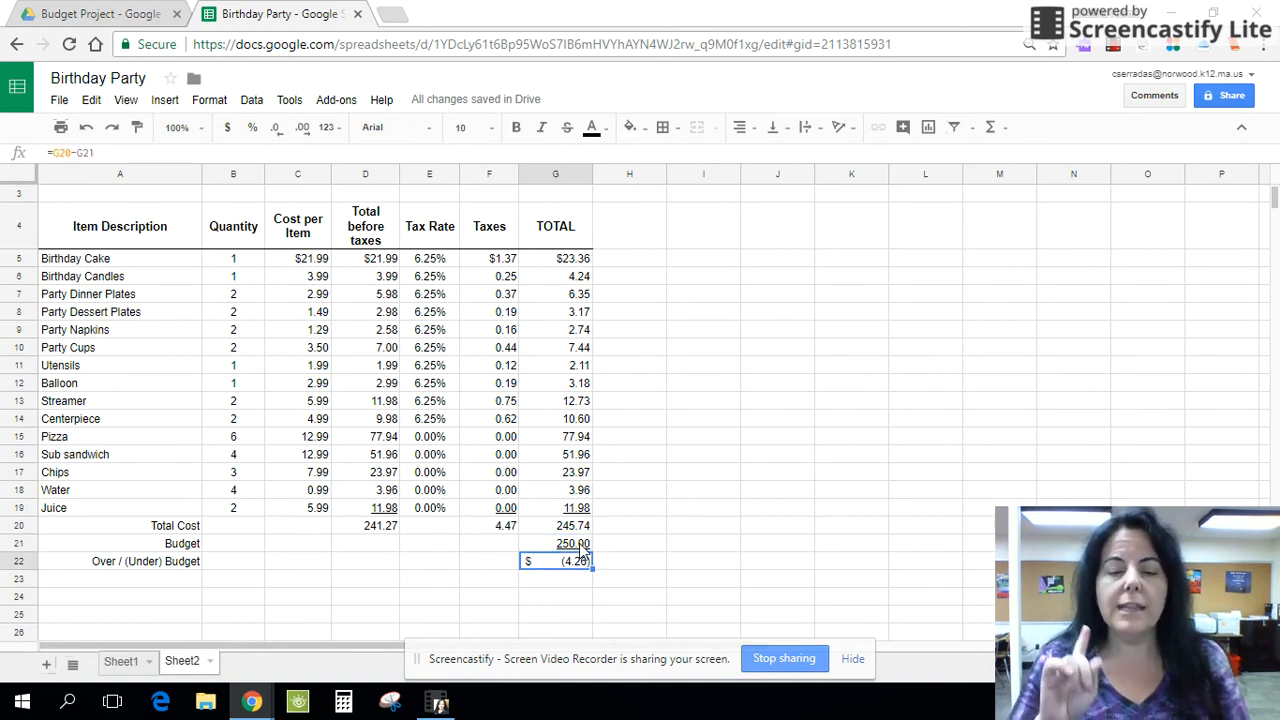
{"action": "key", "text": "ctrl+grave"}
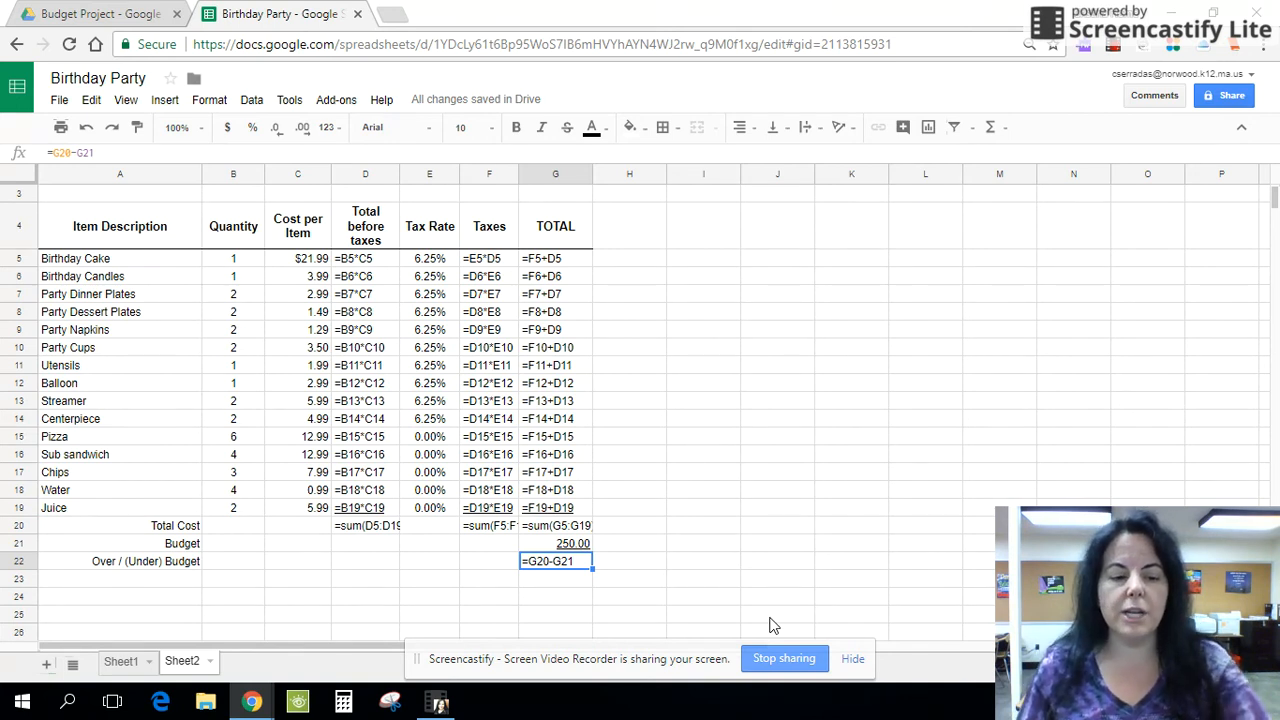
{"action": "key", "text": "ctrl+grave"}
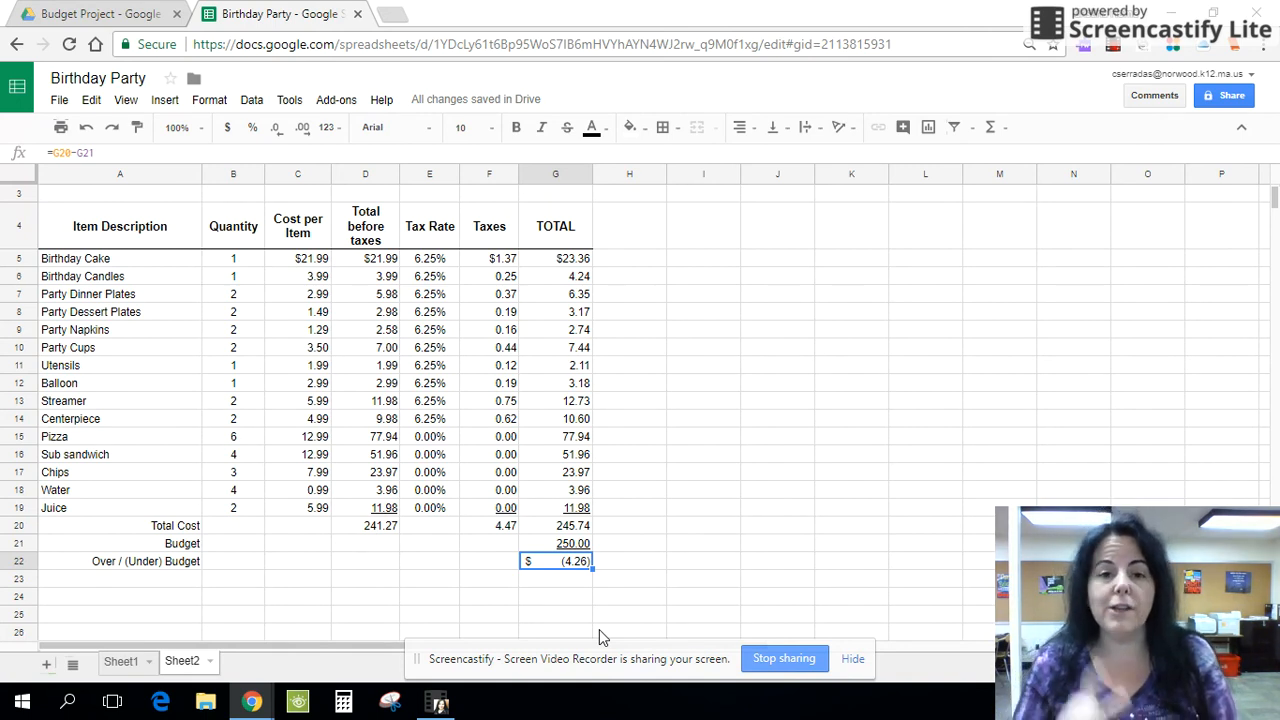
Format the Over / (Under) Budget amount in G22 as currency.
{"action": "left_click", "coordinate": [227, 128]}
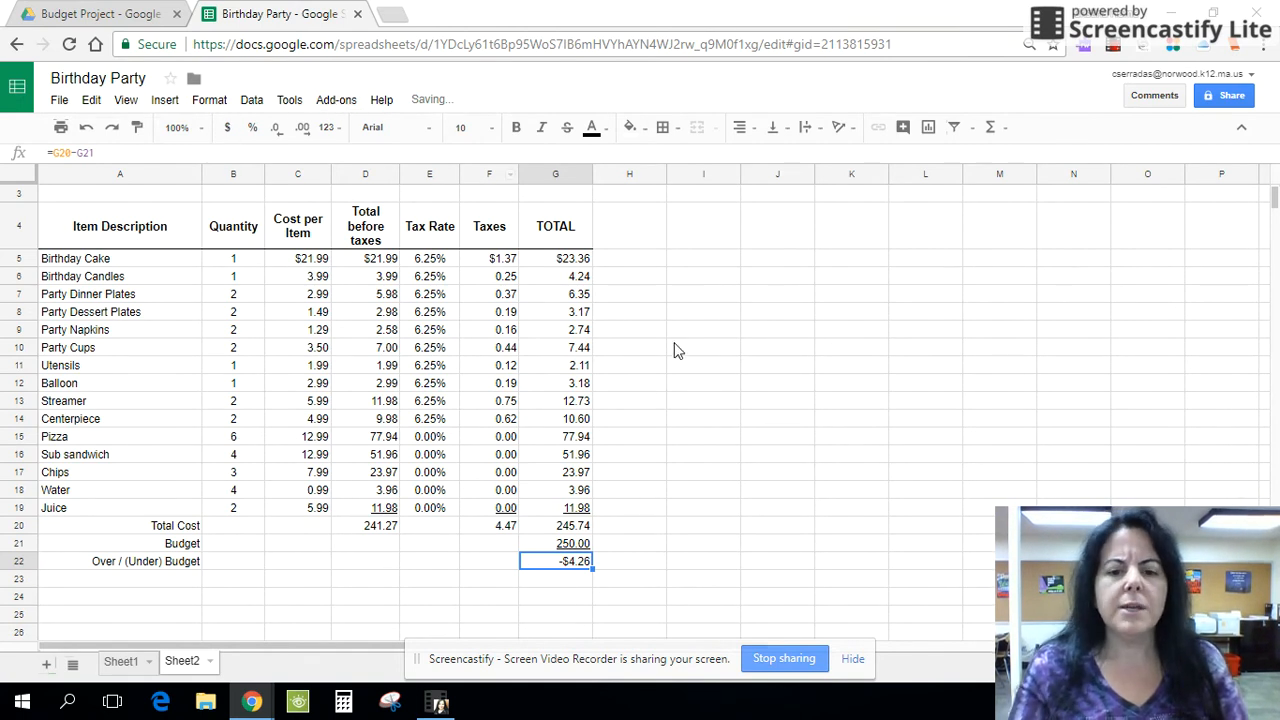
{"action": "left_click", "coordinate": [560, 590]}
{"action": "left_click", "coordinate": [570, 566]}
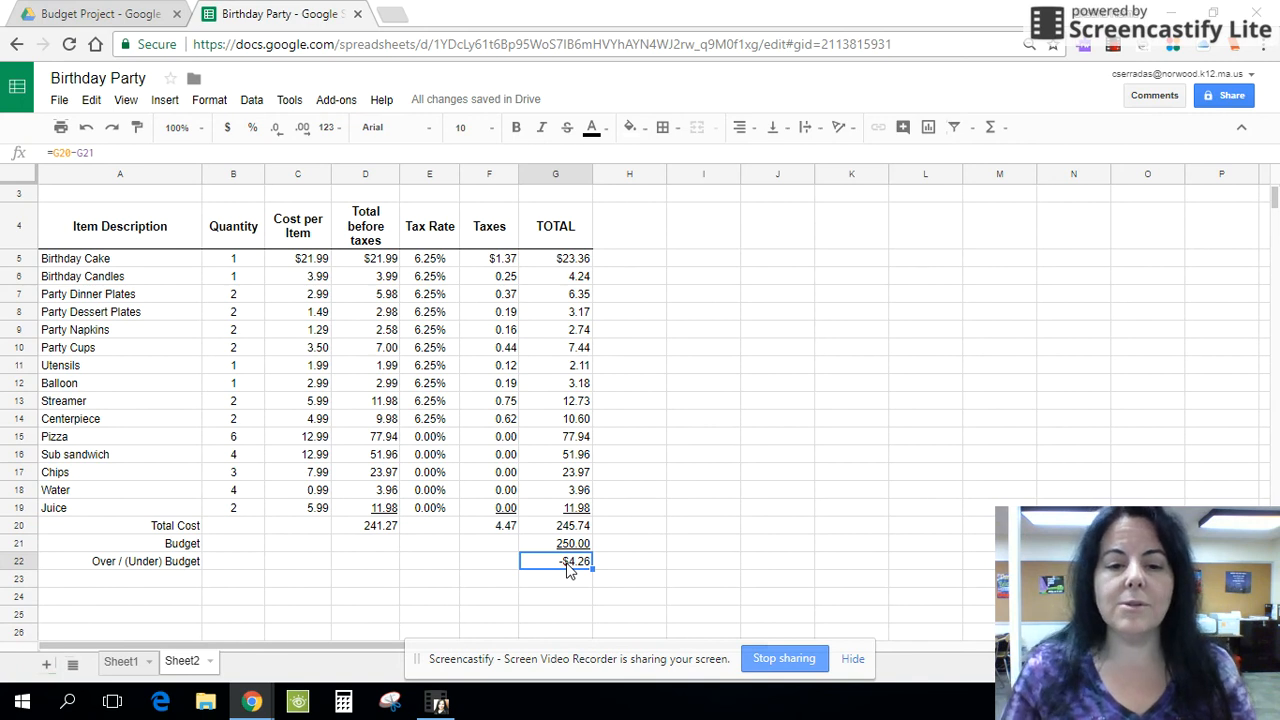
Go back up the Taxes column to its header and inspect the Birthday Cake tax formula in F5.
{"action": "key", "text": "Left"}
{"action": "key", "text": "Up"}
{"action": "key", "text": "Up"}
{"action": "key", "text": "Up"}
{"action": "key", "text": "Up"}
{"action": "key", "text": "Up"}
{"action": "key", "text": "Up"}
{"action": "key", "text": "Up"}
{"action": "key", "text": "Up"}
{"action": "key", "text": "Up"}
{"action": "key", "text": "Up"}
{"action": "key", "text": "Up"}
{"action": "key", "text": "Up"}
{"action": "key", "text": "Up"}
{"action": "key", "text": "Up"}
{"action": "key", "text": "Up"}
{"action": "key", "text": "Up"}
{"action": "key", "text": "Up"}
{"action": "key", "text": "Up"}
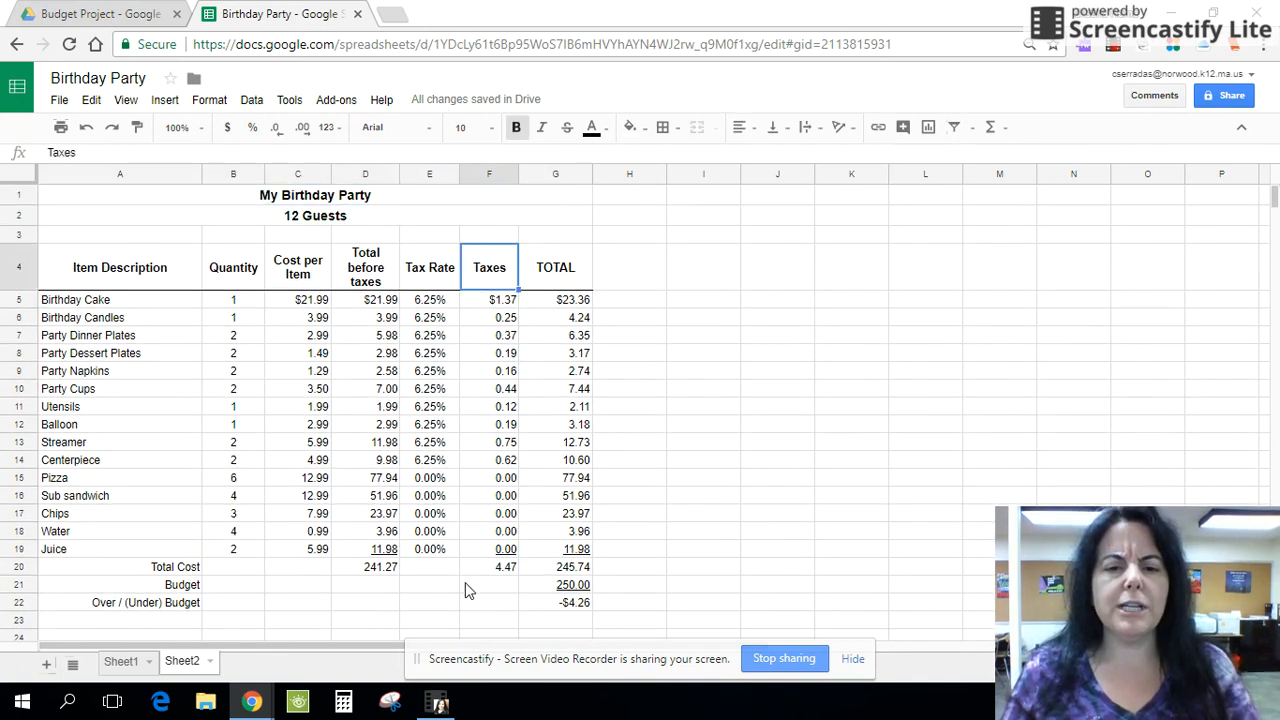
{"action": "key", "text": "Down"}
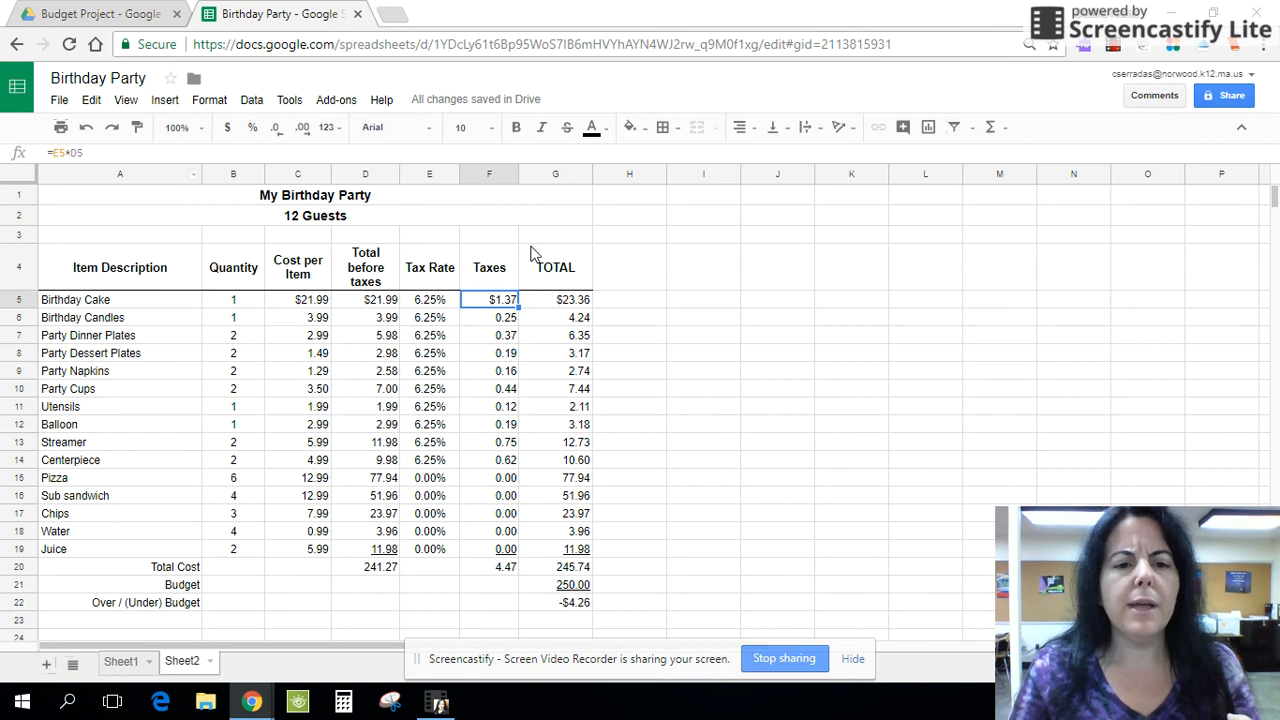
Examine the horizontal alignment, vertical alignment and text wrapping options for header row 4 without changing them.
{"action": "left_click", "coordinate": [17, 264]}
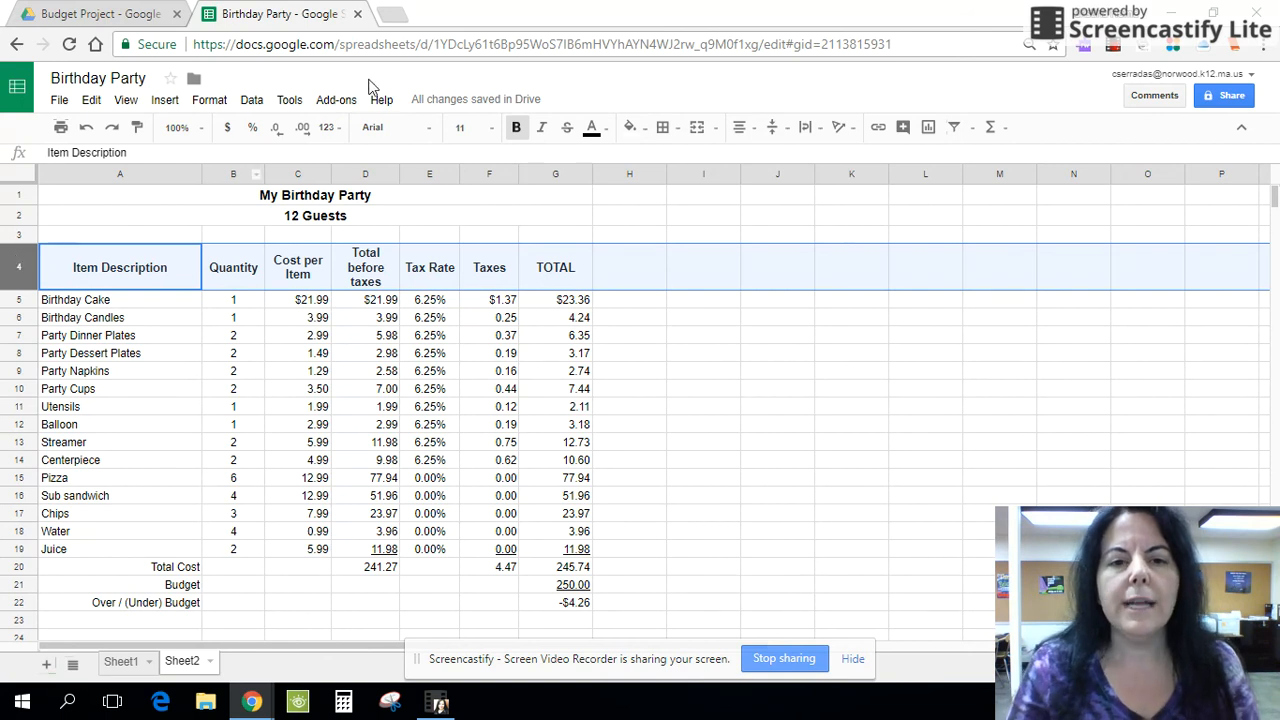
{"action": "left_click", "coordinate": [758, 129]}
{"action": "left_click", "coordinate": [758, 129]}
{"action": "left_click", "coordinate": [760, 132]}
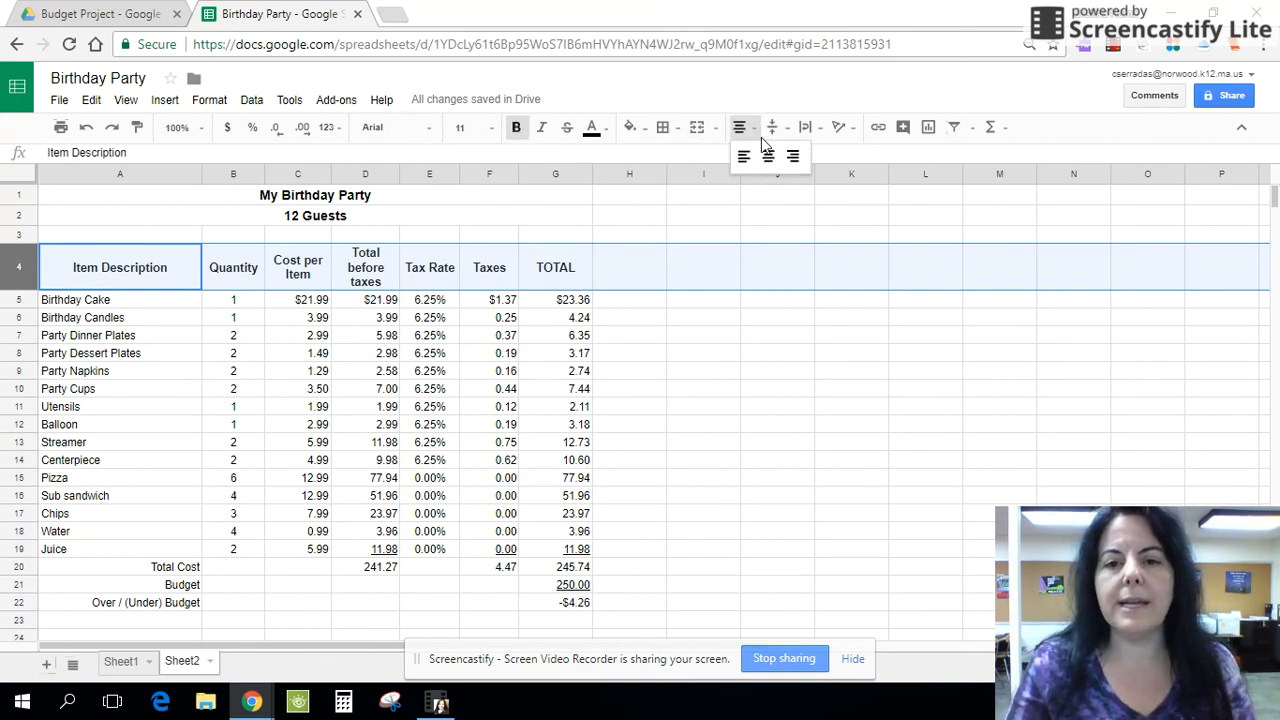
{"action": "left_click", "coordinate": [772, 130]}
{"action": "left_click", "coordinate": [786, 133]}
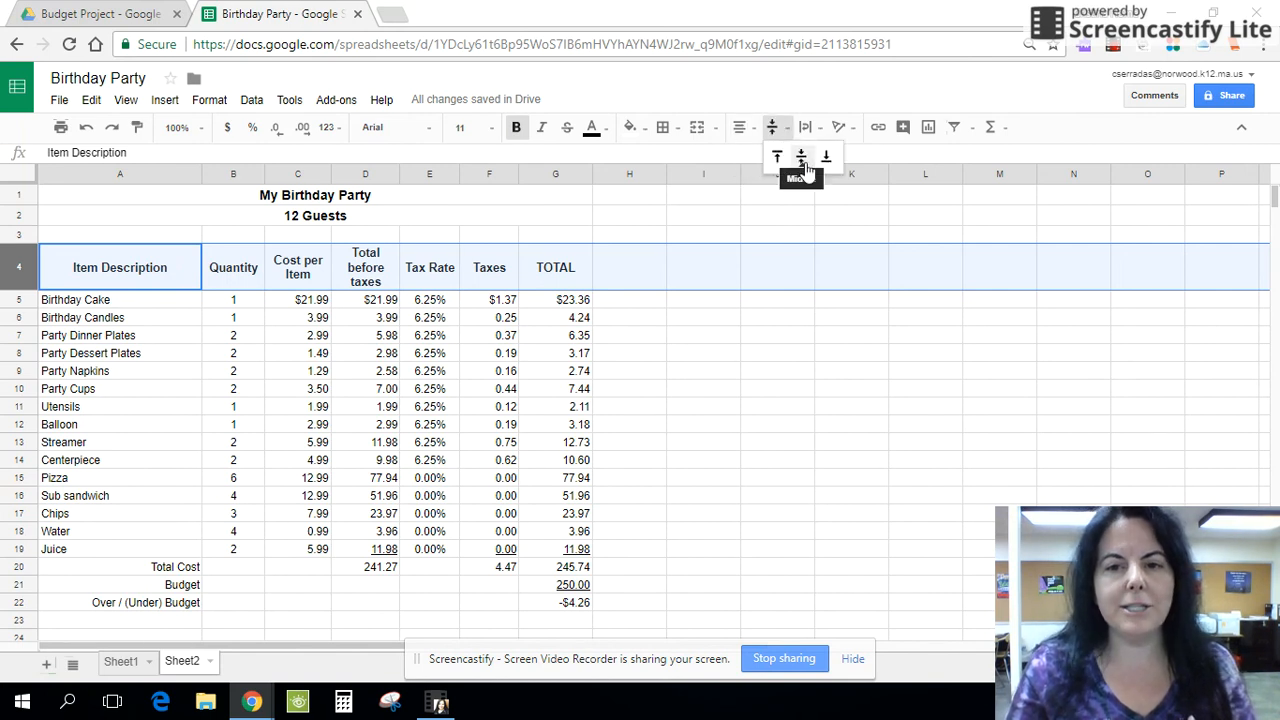
{"action": "left_click", "coordinate": [815, 135]}
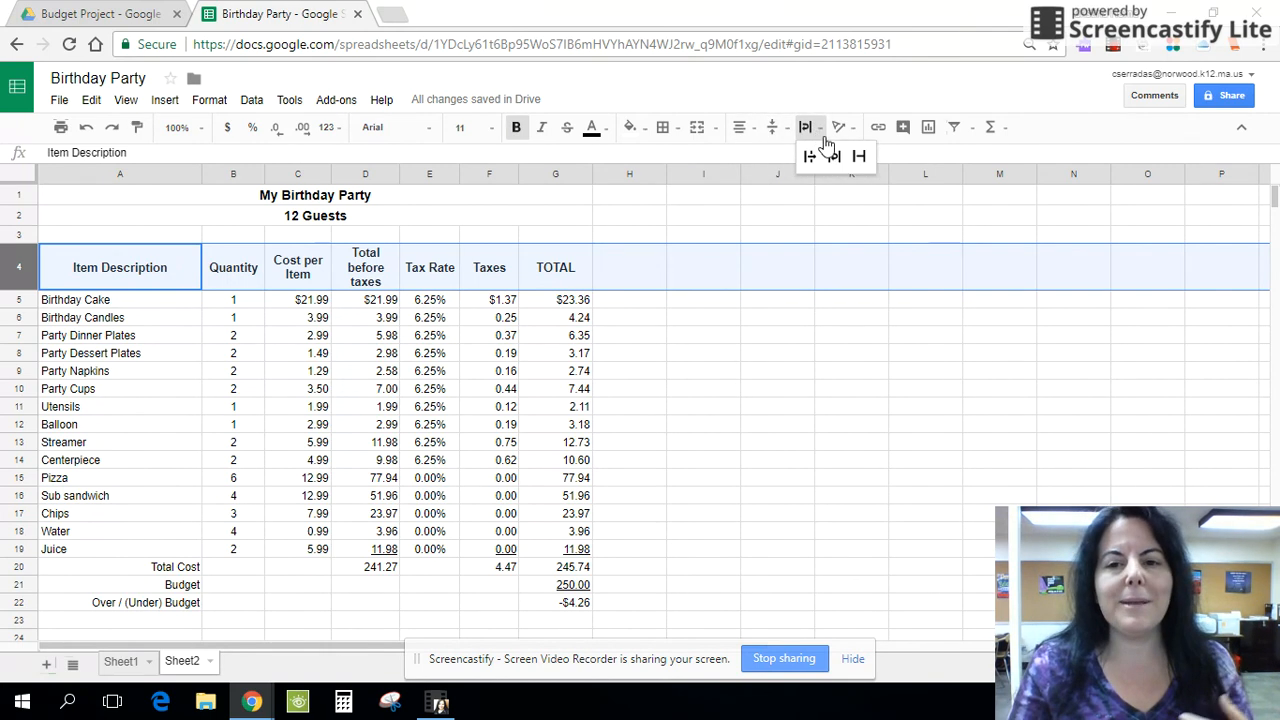
{"action": "left_click", "coordinate": [739, 318]}
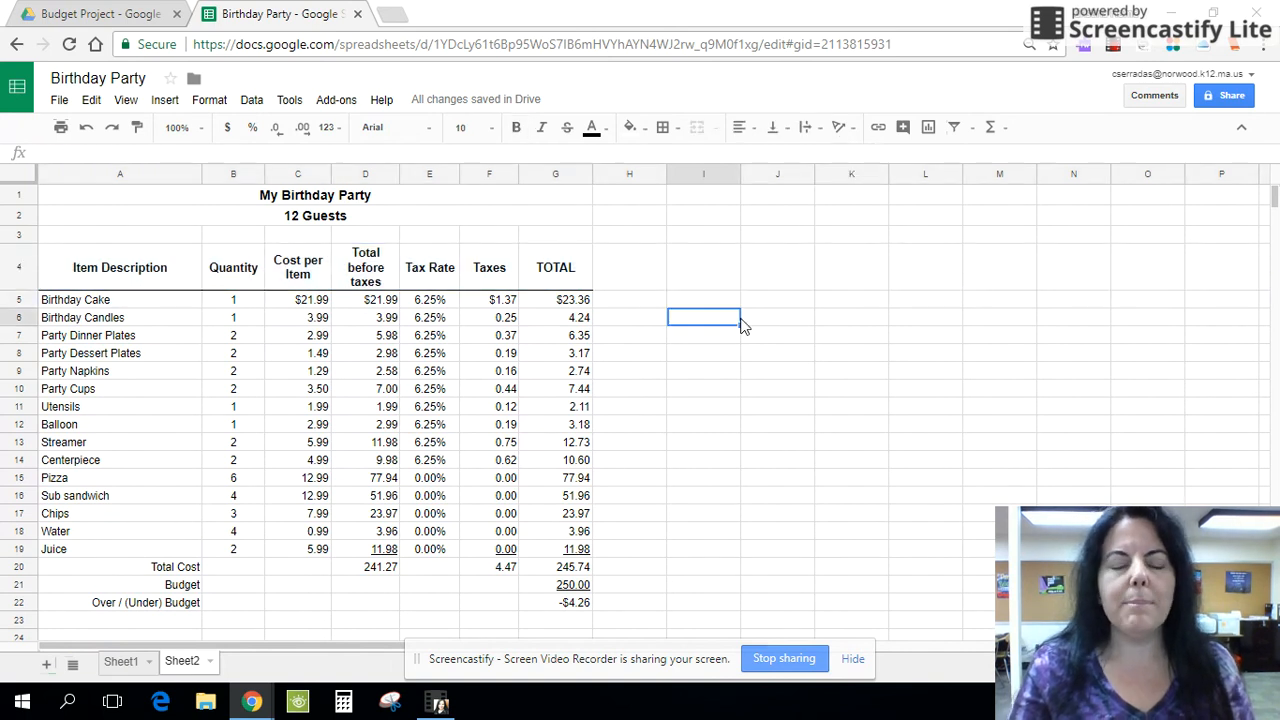